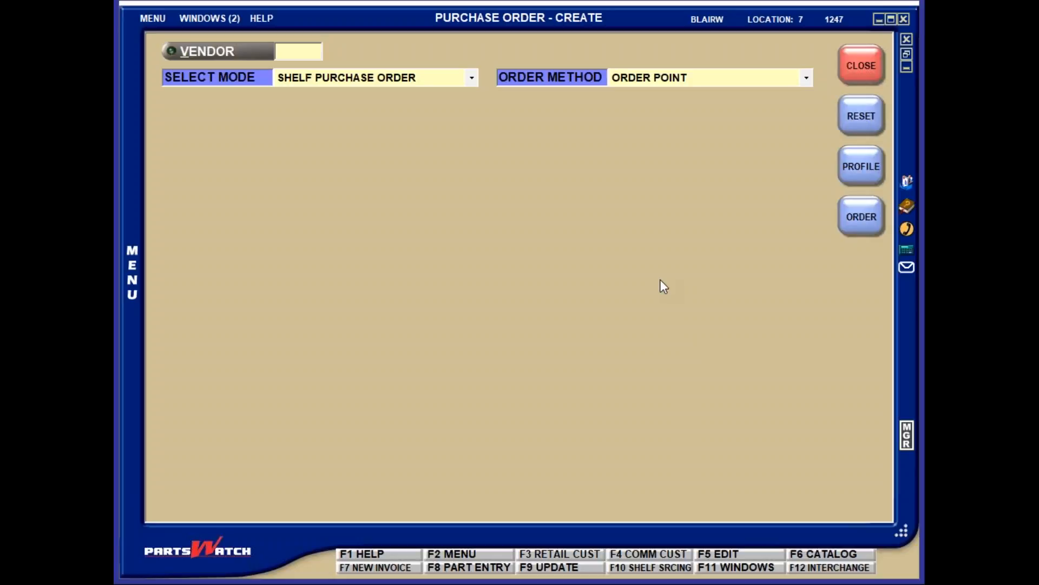
Step: Load vendor WBW into the new shelf purchase order
{"action": "left_click", "coordinate": [310, 51]}
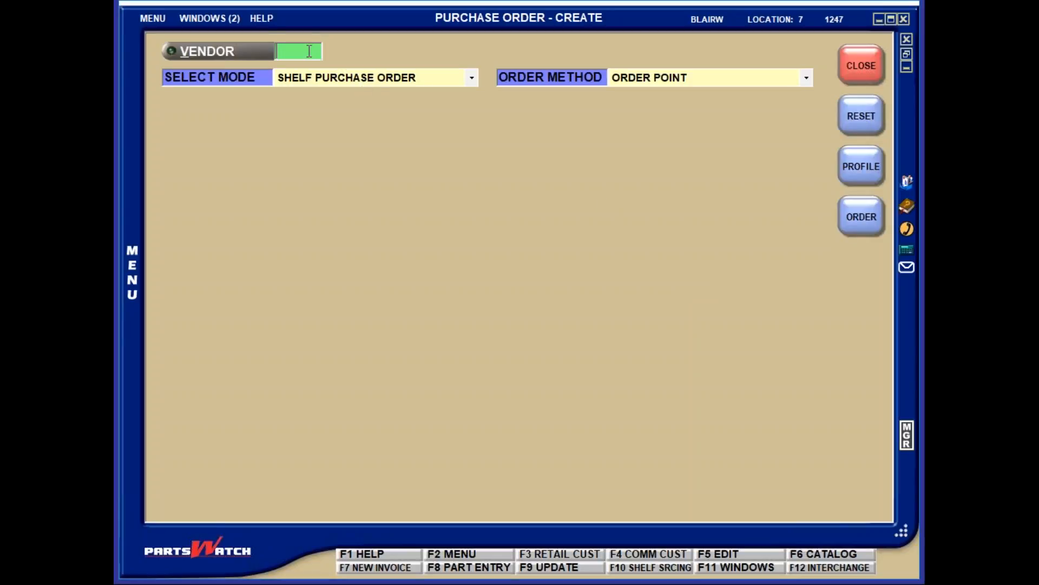
{"action": "type", "text": "WBW"}
{"action": "key", "text": "Return"}
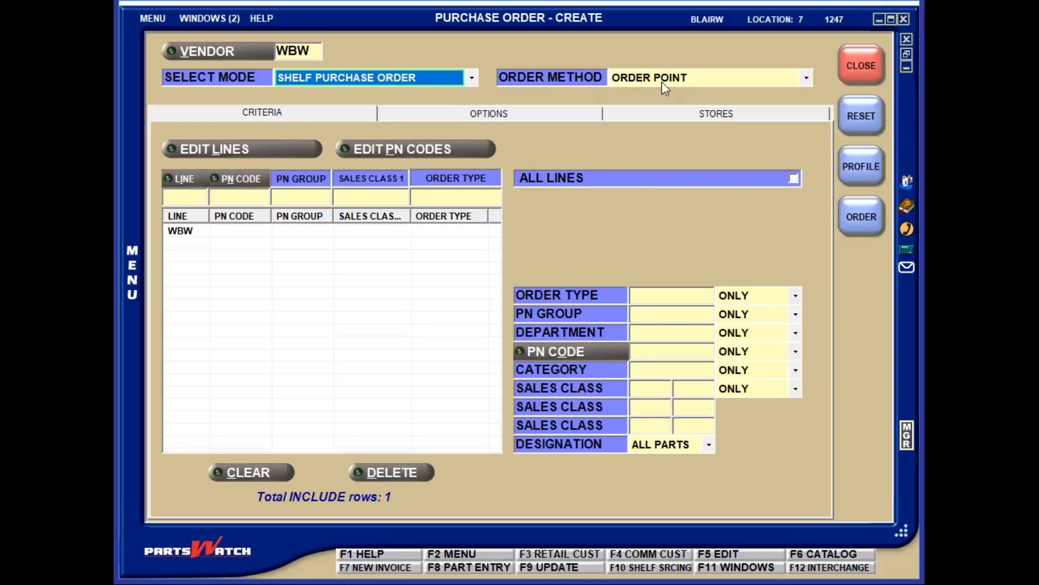
Step: In System Purchasing Setup, try Order to Min as default PO method and Return to Min as default RO method, closing without updating
{"action": "left_click", "coordinate": [139, 19]}
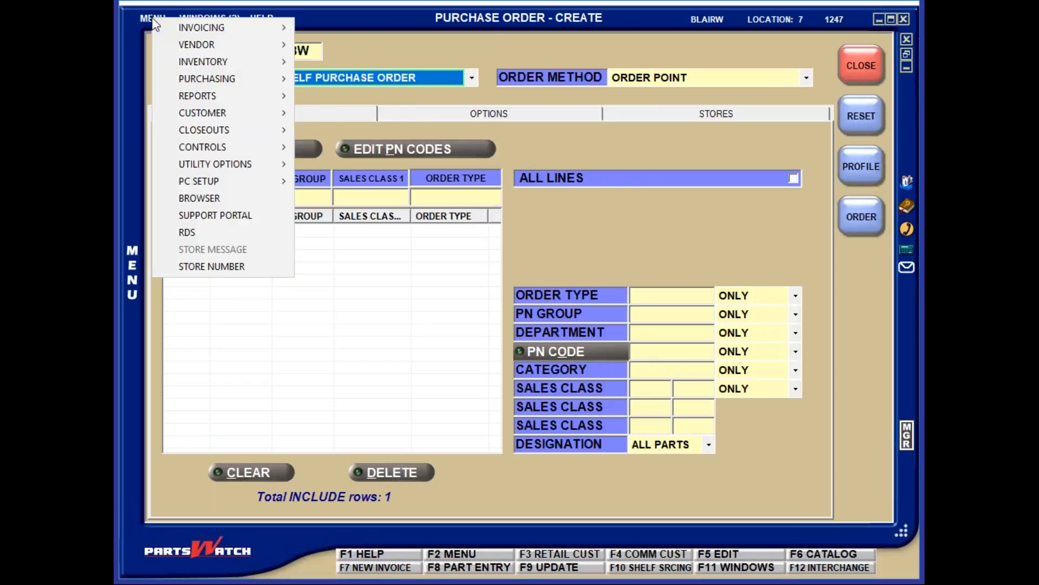
{"action": "mouse_move", "coordinate": [205, 147]}
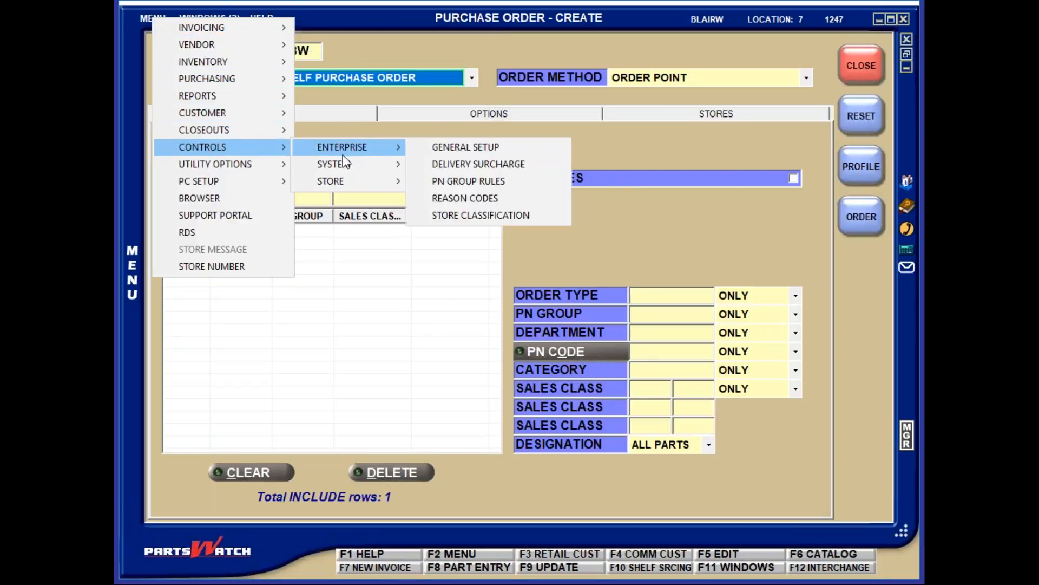
{"action": "mouse_move", "coordinate": [343, 164]}
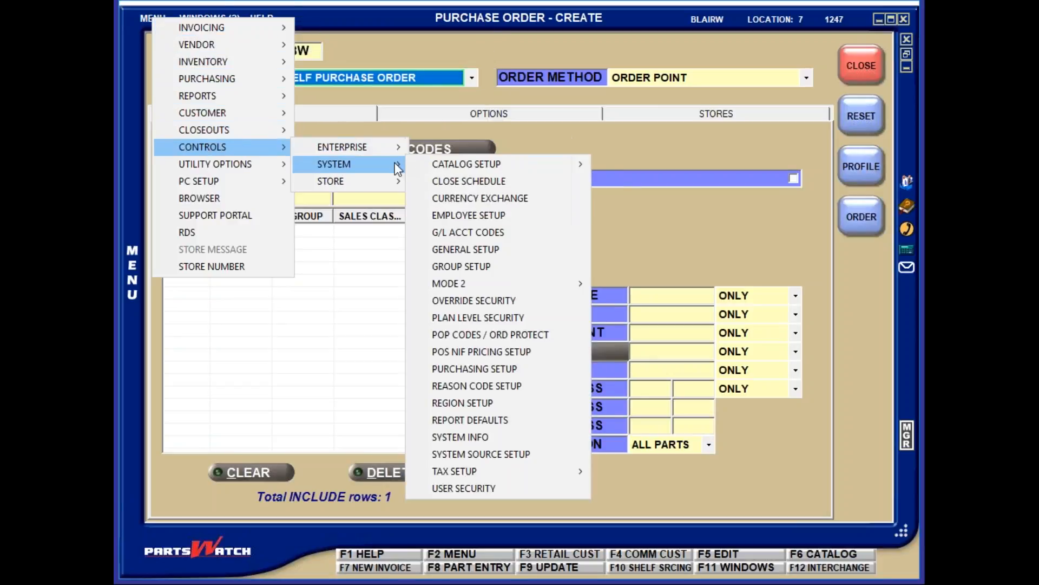
{"action": "left_click", "coordinate": [463, 368]}
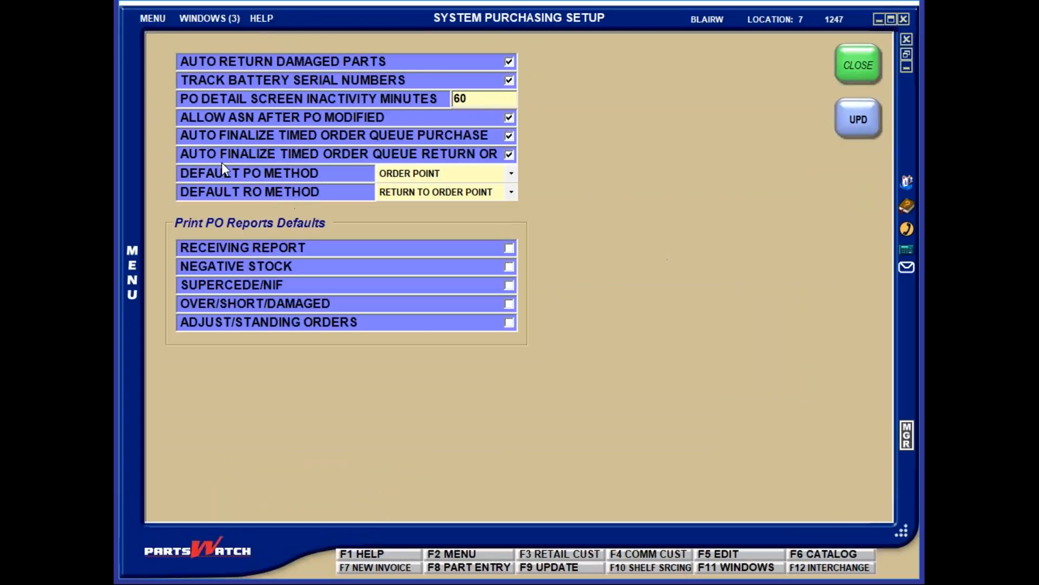
{"action": "left_click", "coordinate": [511, 174]}
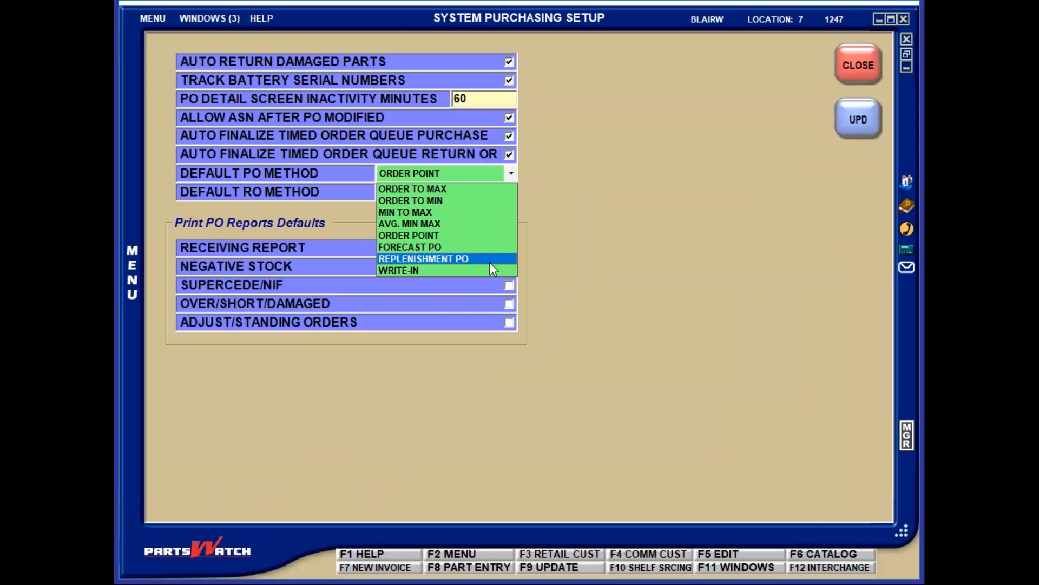
{"action": "left_click", "coordinate": [499, 200]}
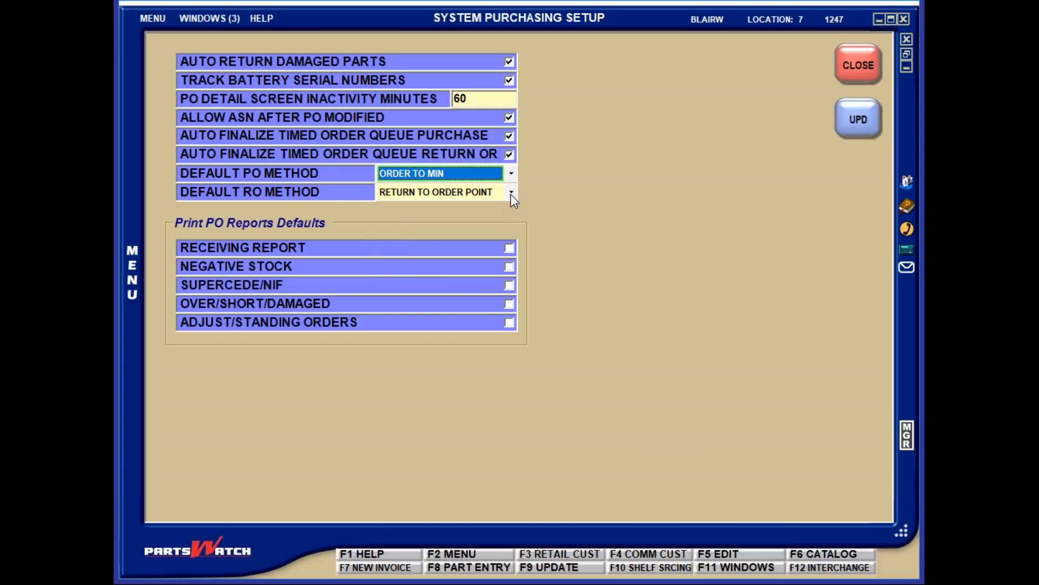
{"action": "left_click", "coordinate": [511, 193]}
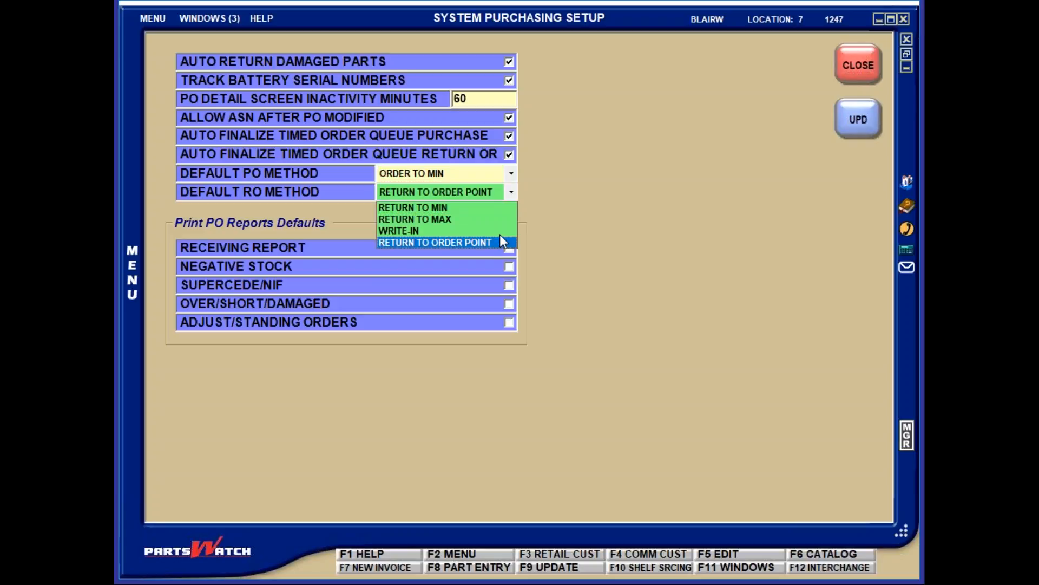
{"action": "left_click", "coordinate": [500, 208]}
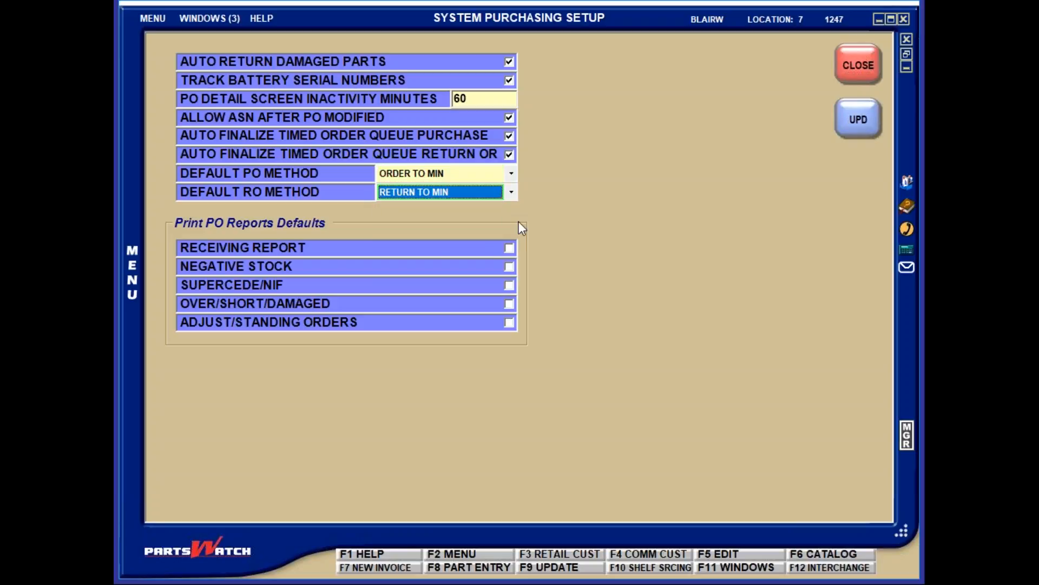
{"action": "left_click", "coordinate": [856, 69]}
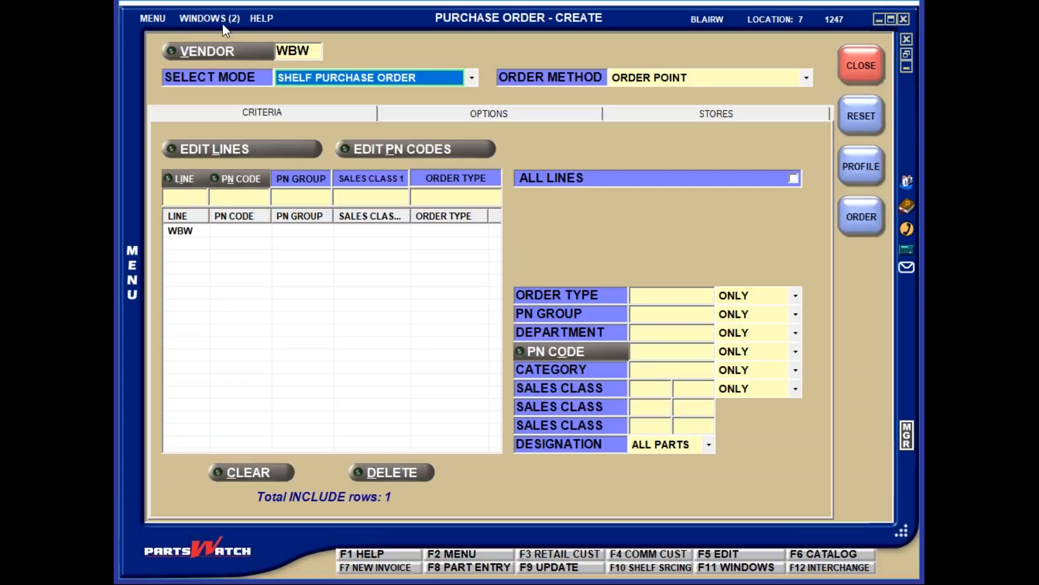
Step: Review the store's purchasing settings for consolidated-order overstock, multistore PO type, the PO create screen and manifest return orders
{"action": "left_click", "coordinate": [159, 19]}
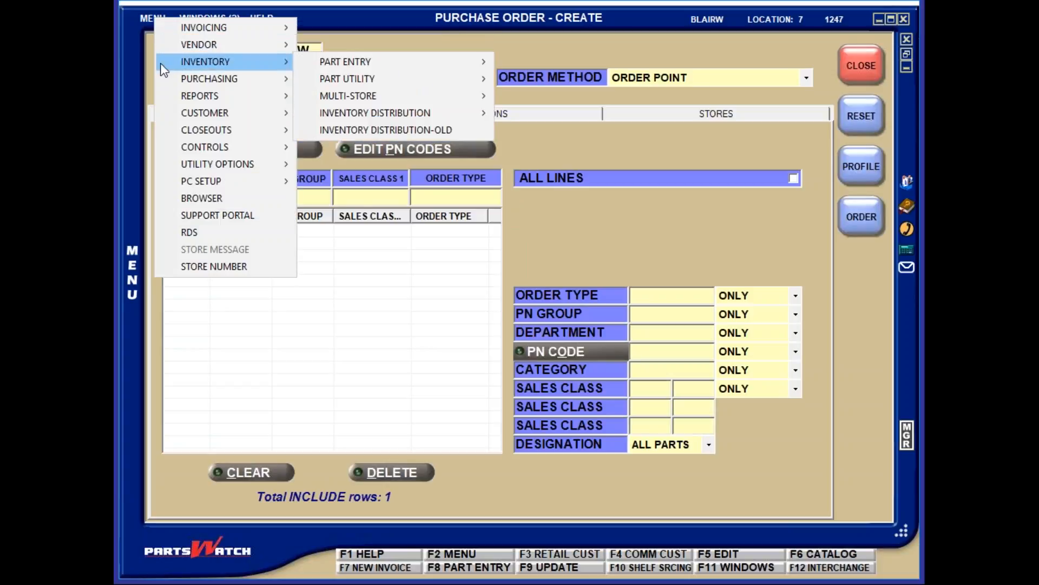
{"action": "mouse_move", "coordinate": [207, 146]}
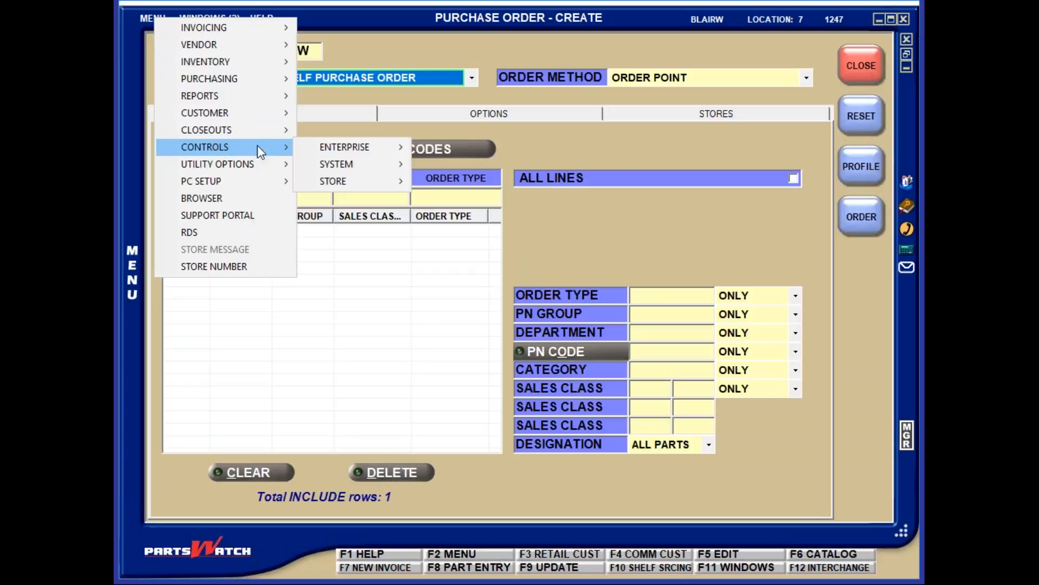
{"action": "mouse_move", "coordinate": [335, 181]}
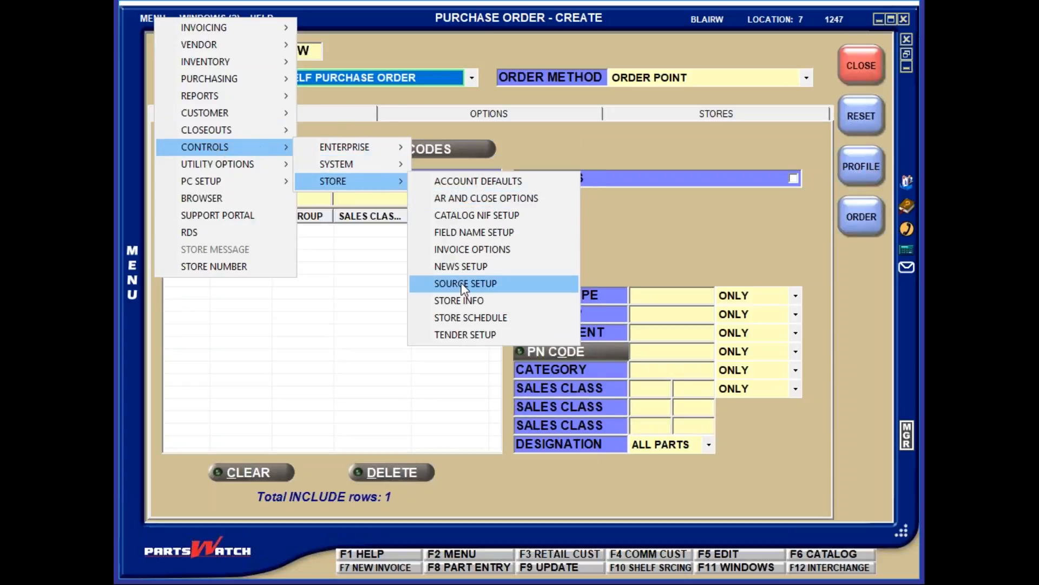
{"action": "left_click", "coordinate": [460, 300]}
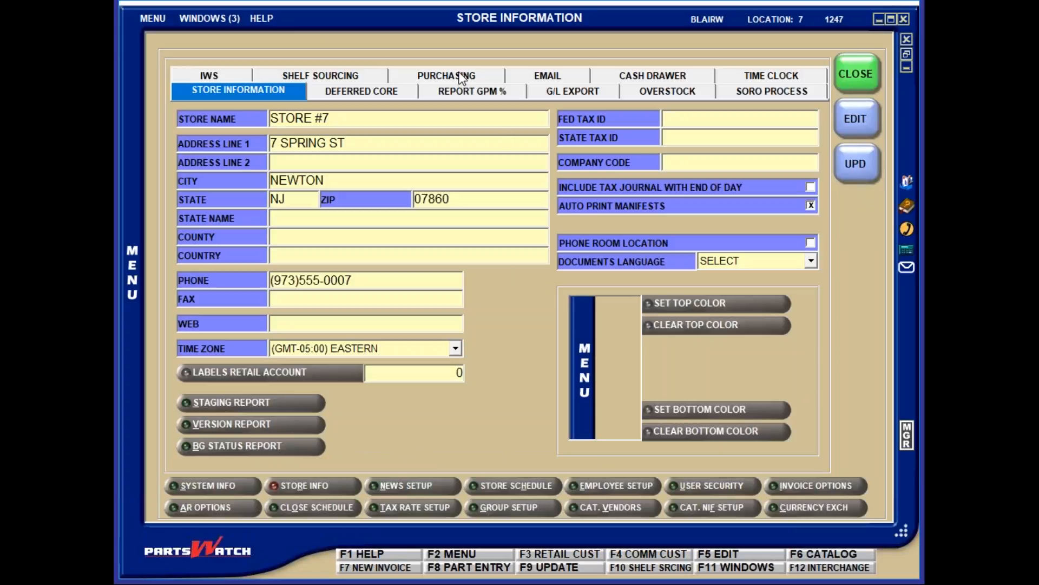
{"action": "left_click", "coordinate": [460, 74]}
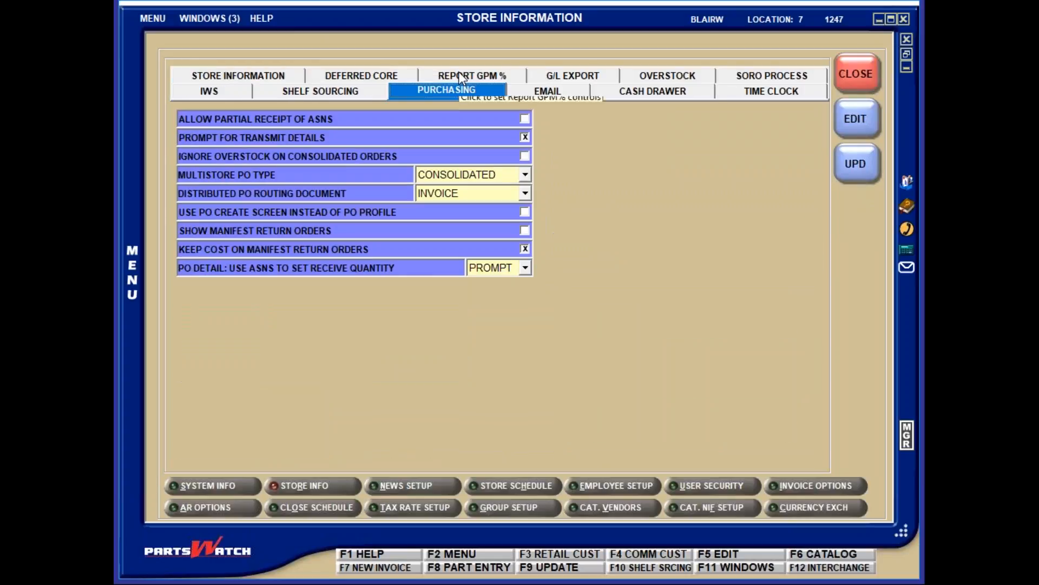
{"action": "left_click", "coordinate": [221, 157]}
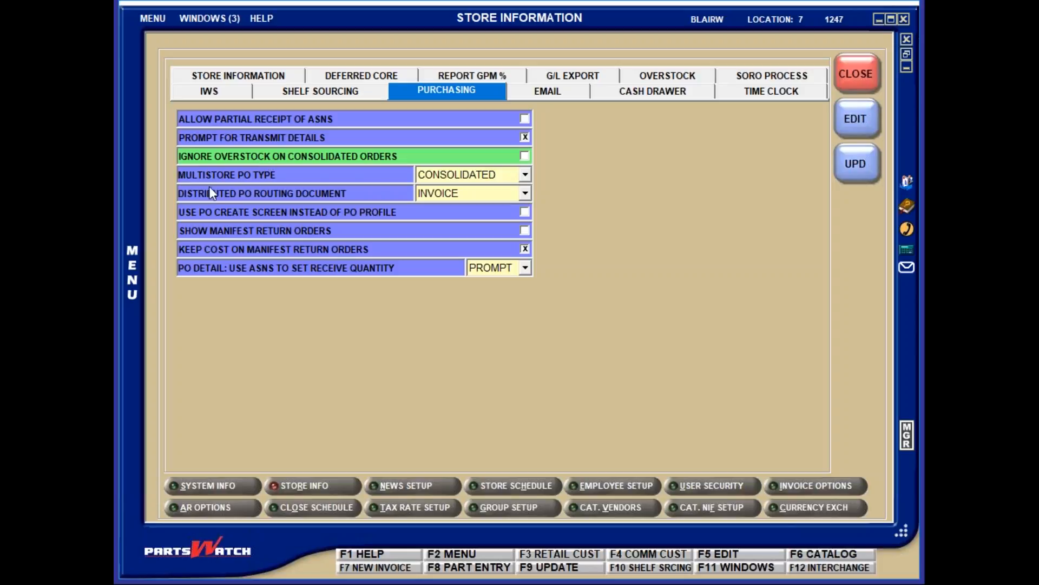
{"action": "left_click", "coordinate": [523, 175]}
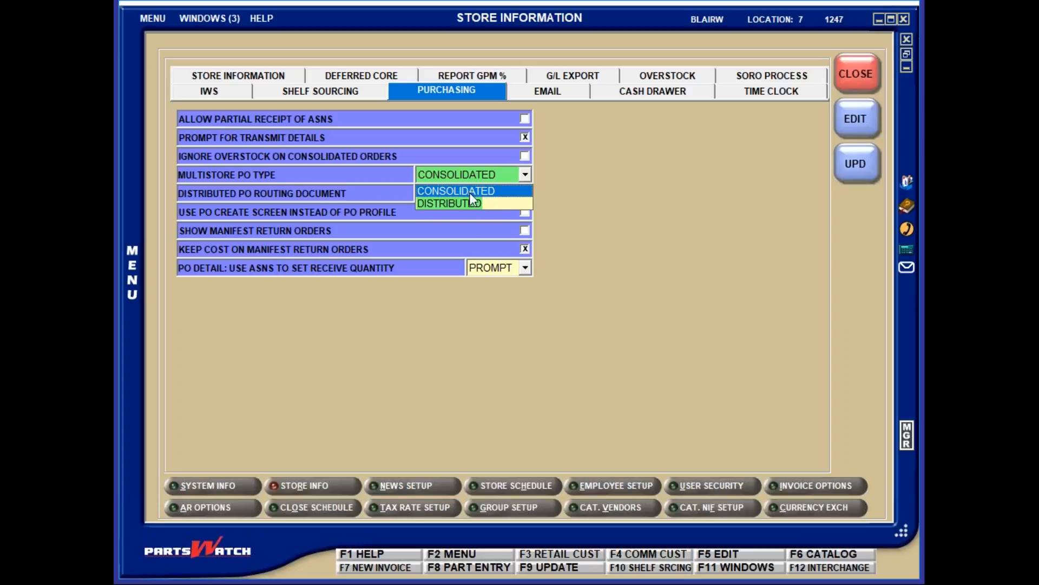
{"action": "left_click", "coordinate": [387, 193]}
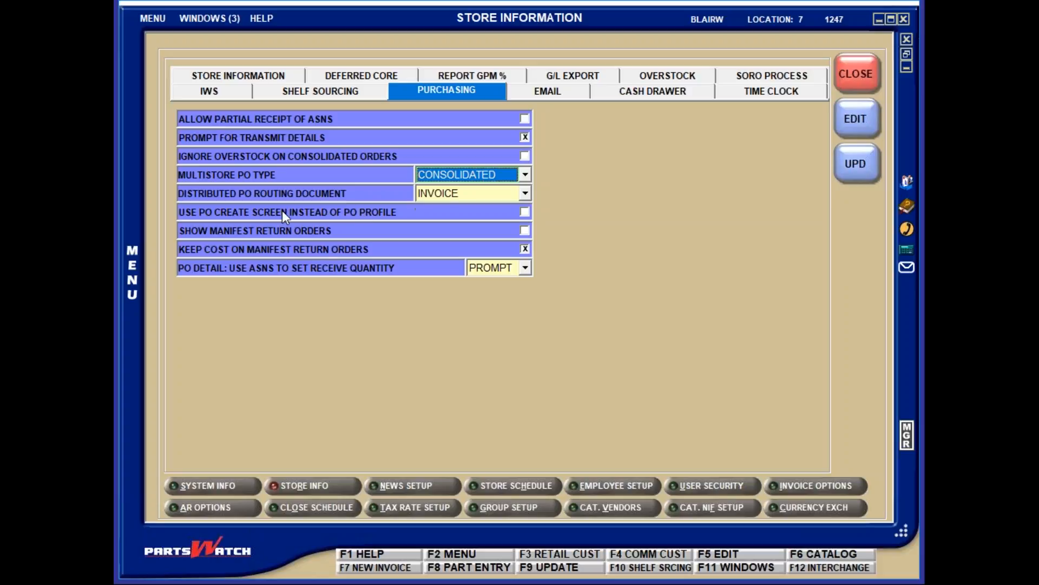
{"action": "left_click", "coordinate": [215, 211]}
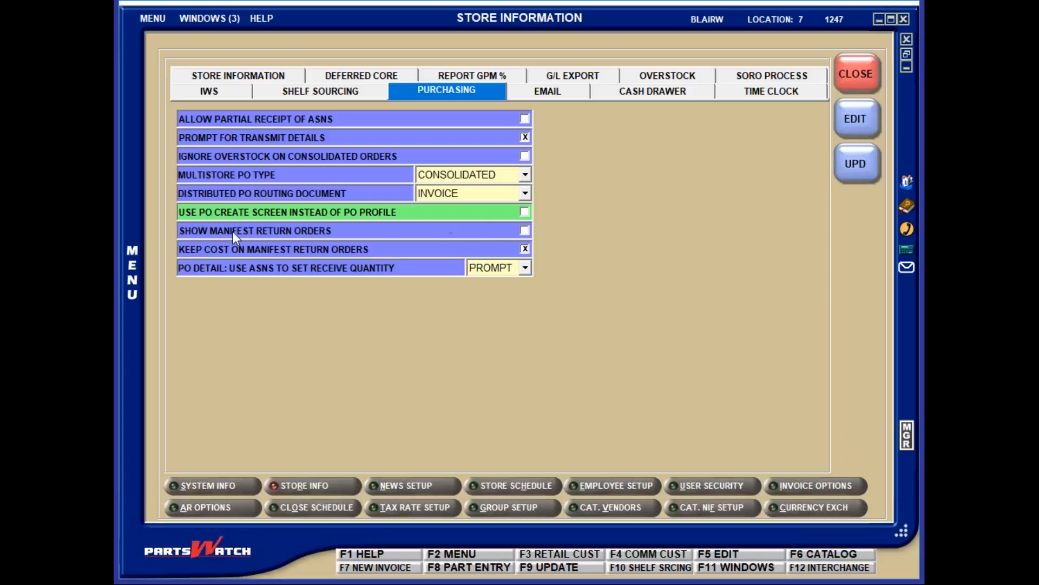
{"action": "left_click", "coordinate": [251, 230]}
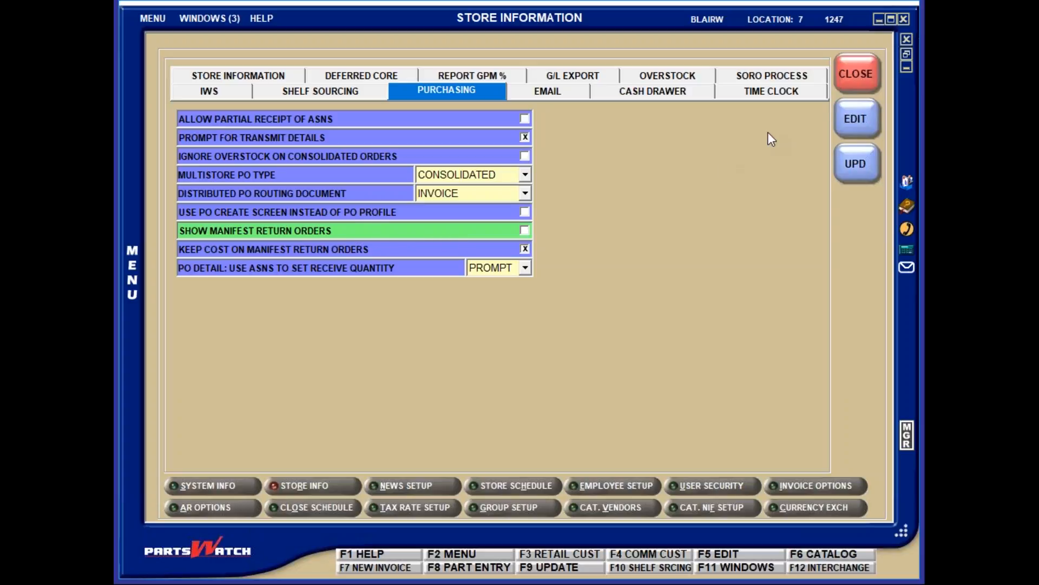
{"action": "left_click", "coordinate": [862, 72]}
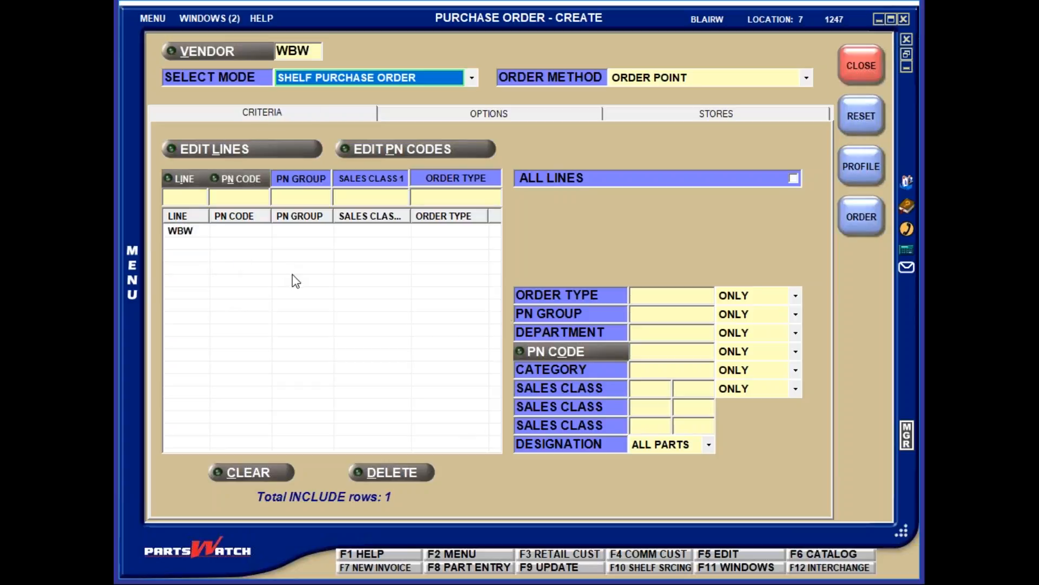
Step: Look up the line codes assigned to supplier WBW and return to the purchase order
{"action": "left_click", "coordinate": [145, 15]}
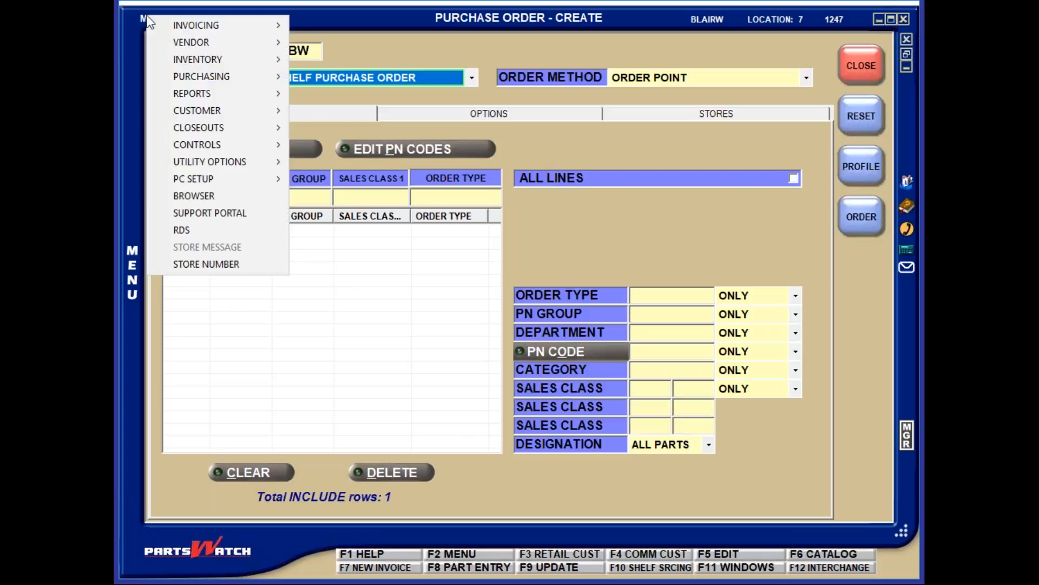
{"action": "mouse_move", "coordinate": [190, 39]}
{"action": "mouse_move", "coordinate": [314, 55]}
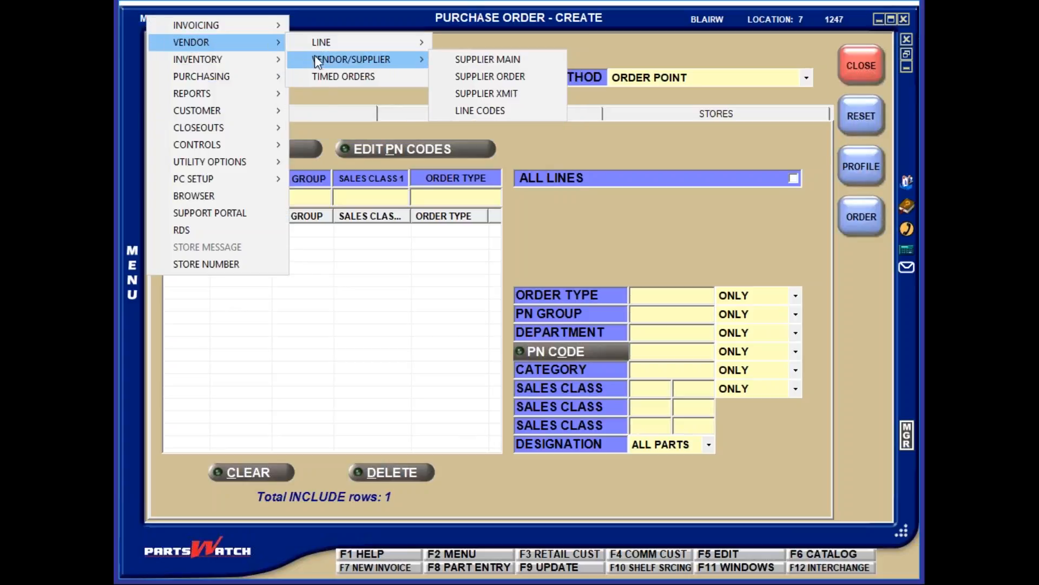
{"action": "left_click", "coordinate": [478, 109]}
{"action": "type", "text": "WBW"}
{"action": "key", "text": "Return"}
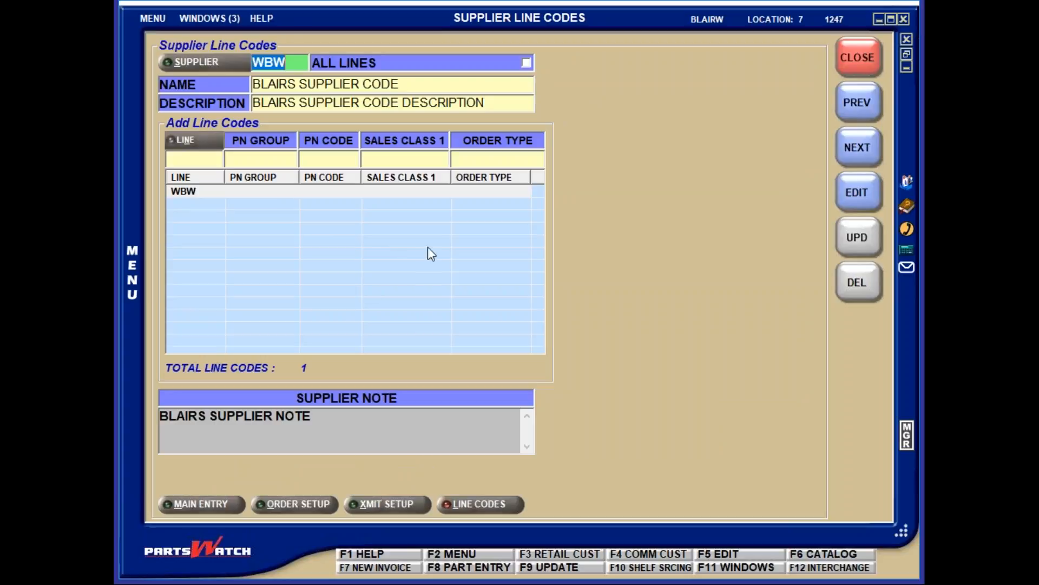
{"action": "left_click", "coordinate": [849, 58]}
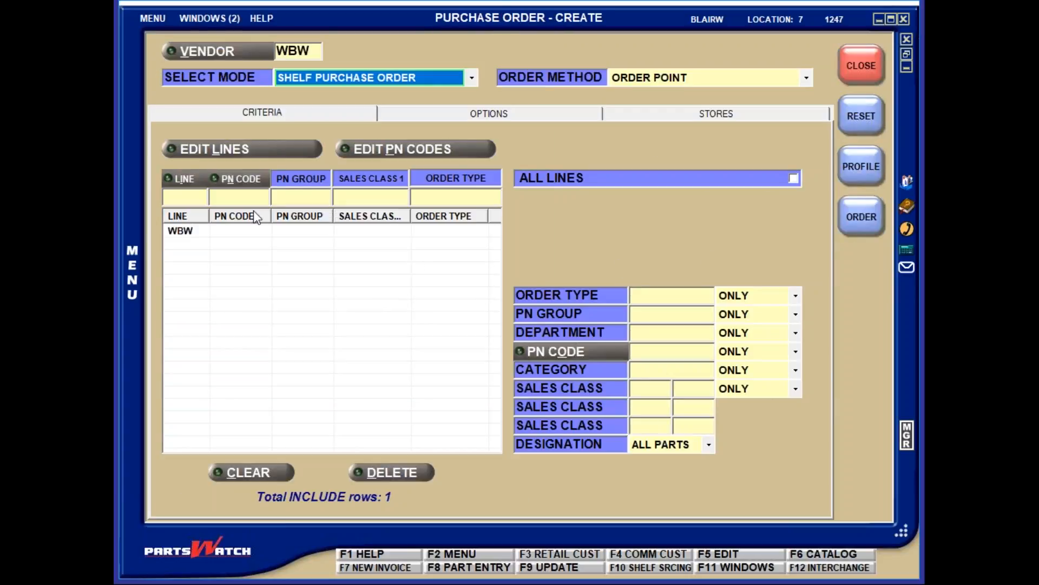
Step: Add line WIX to the purchase order criteria, leaving its part code, group, sales class and order type blank
{"action": "left_click", "coordinate": [204, 200]}
{"action": "type", "text": "WIX"}
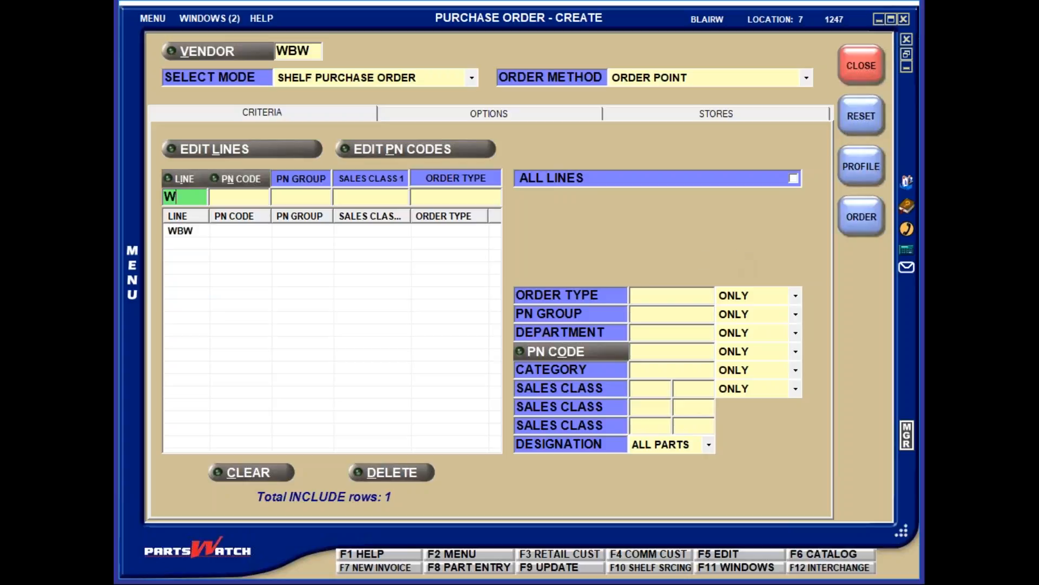
{"action": "key", "text": "Tab"}
{"action": "key", "text": "Tab"}
{"action": "key", "text": "Tab"}
{"action": "key", "text": "Tab"}
{"action": "key", "text": "Return"}
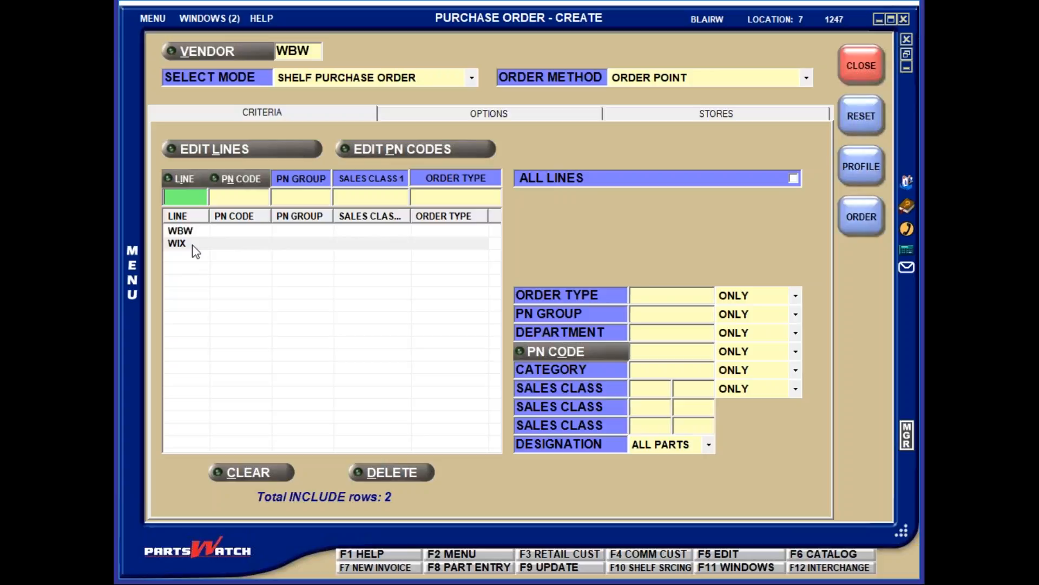
Step: Review the purchase order's option defaults against supplier WBW's order specifics, including the fill policy and minimum thresholds
{"action": "left_click", "coordinate": [493, 114]}
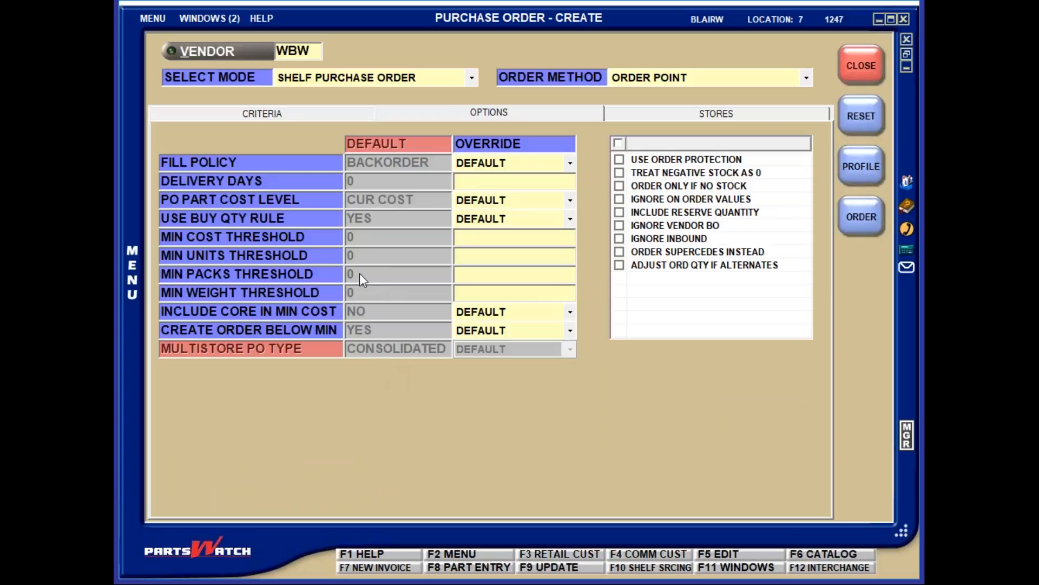
{"action": "left_click", "coordinate": [154, 17]}
{"action": "mouse_move", "coordinate": [190, 53]}
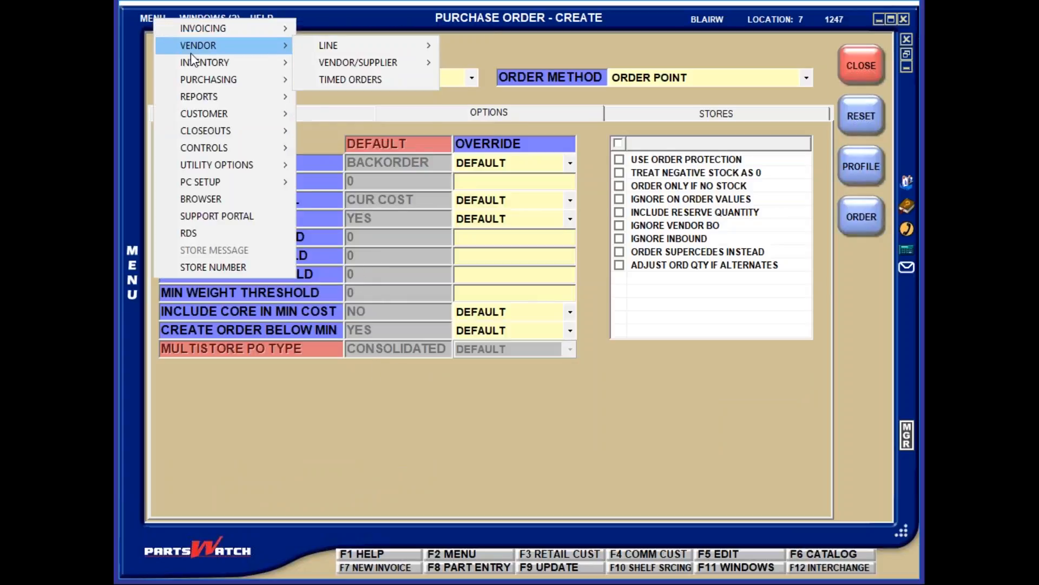
{"action": "mouse_move", "coordinate": [343, 61]}
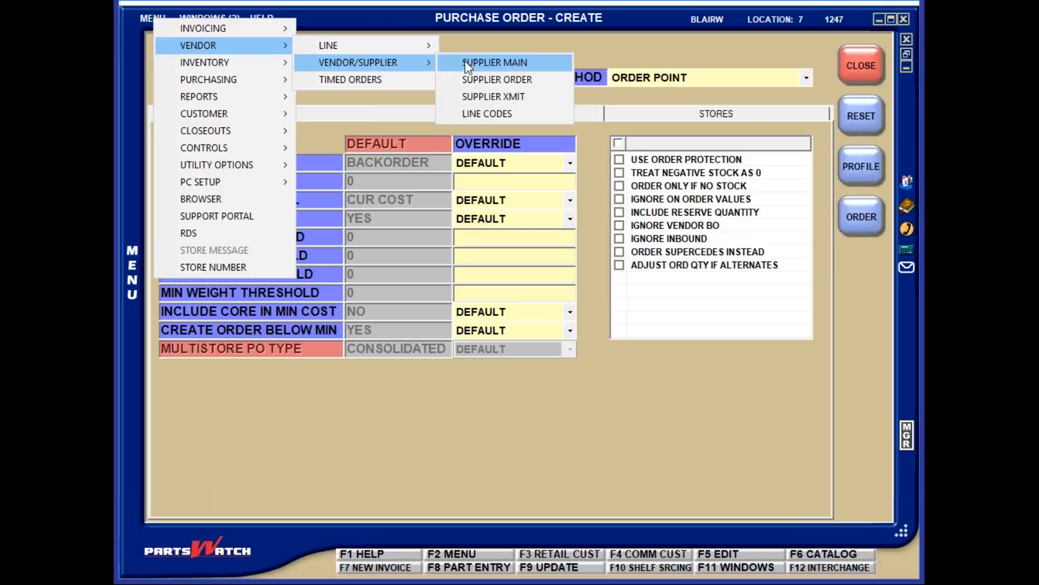
{"action": "left_click", "coordinate": [481, 79]}
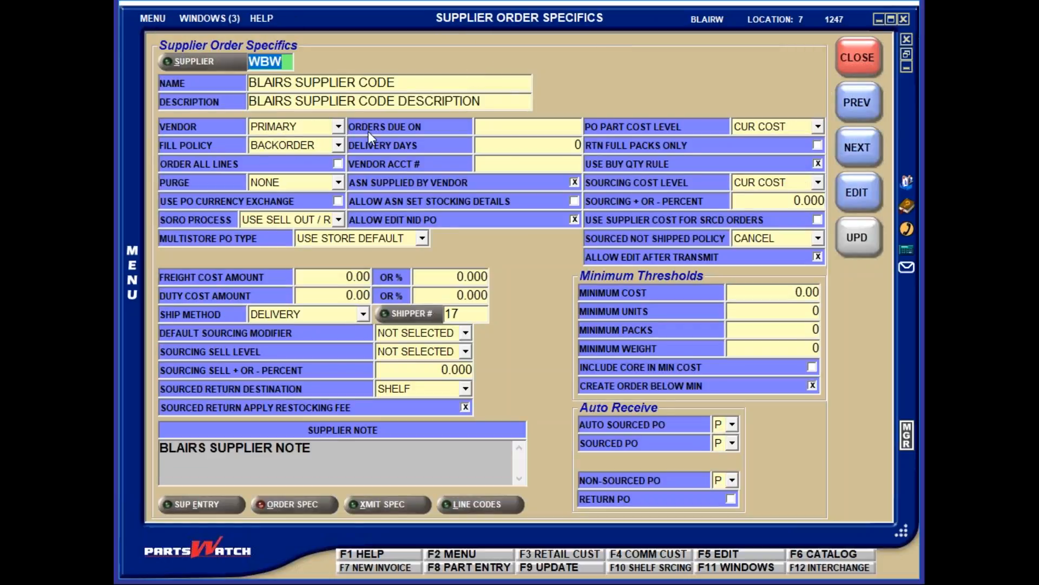
{"action": "left_click", "coordinate": [264, 146]}
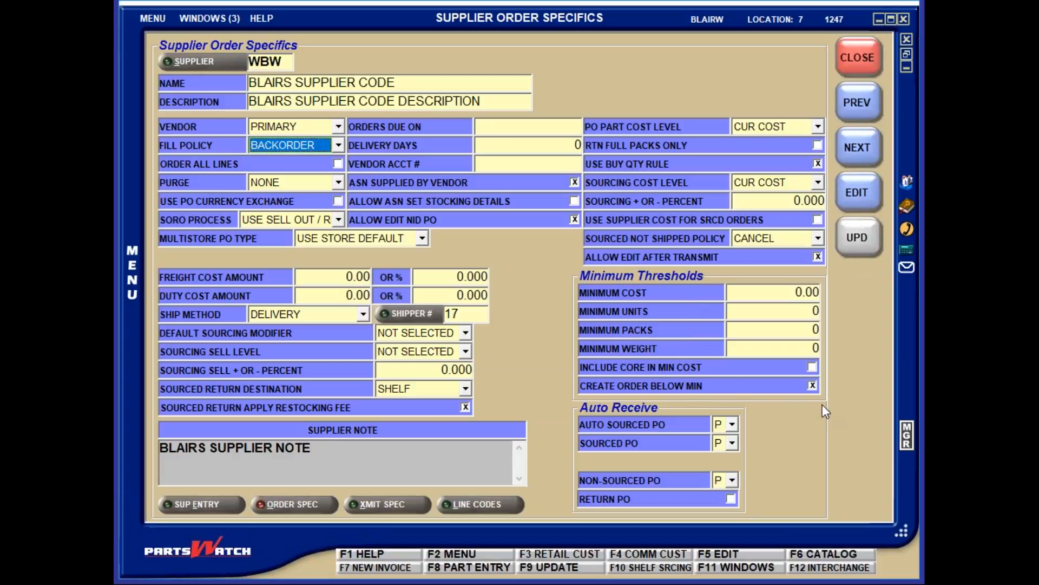
{"action": "left_click", "coordinate": [852, 50]}
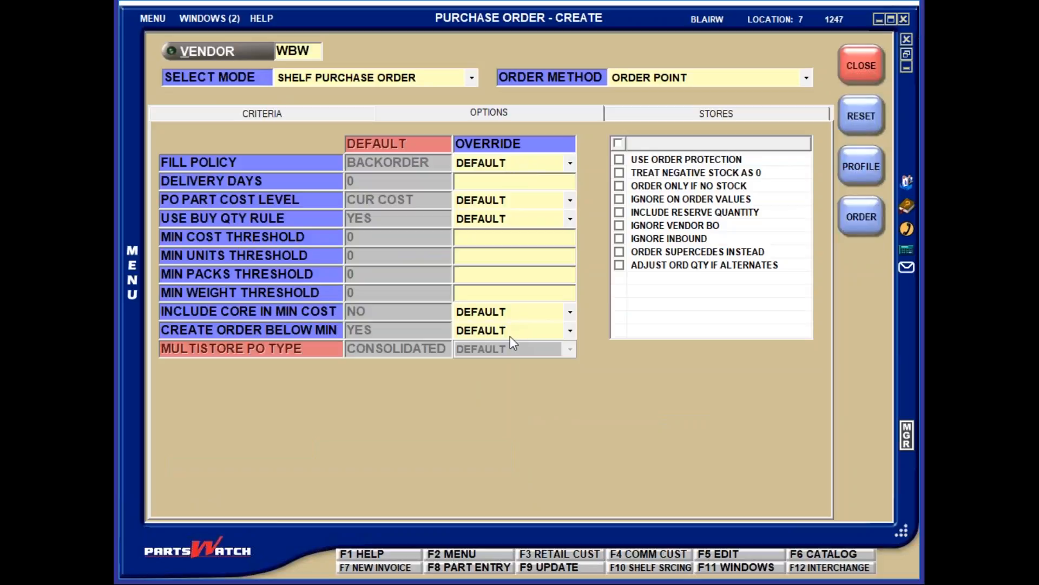
Step: Add Store #4 to the purchase order's store locations alongside Store #7
{"action": "left_click", "coordinate": [675, 119]}
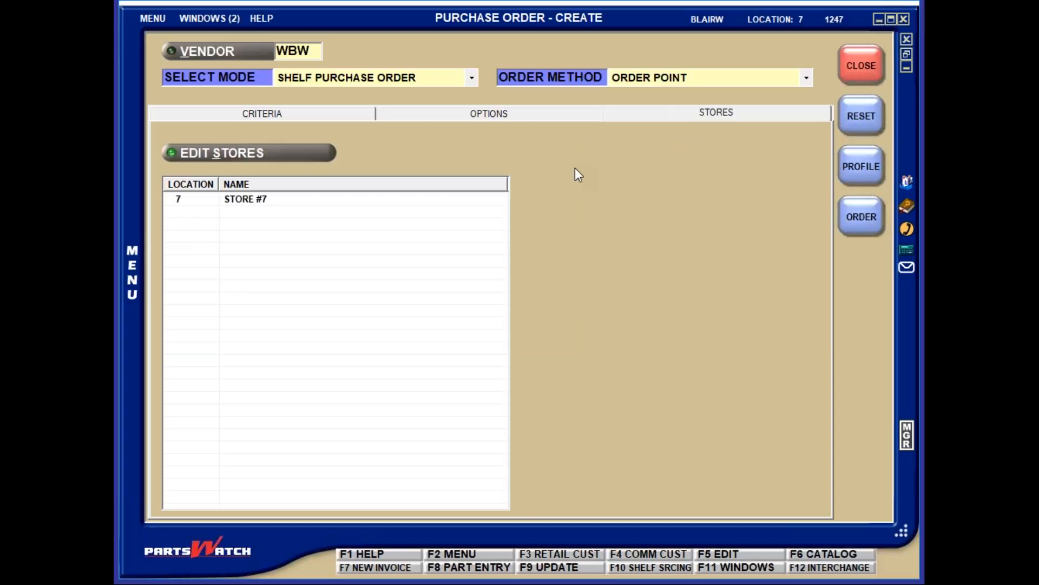
{"action": "left_click", "coordinate": [255, 152]}
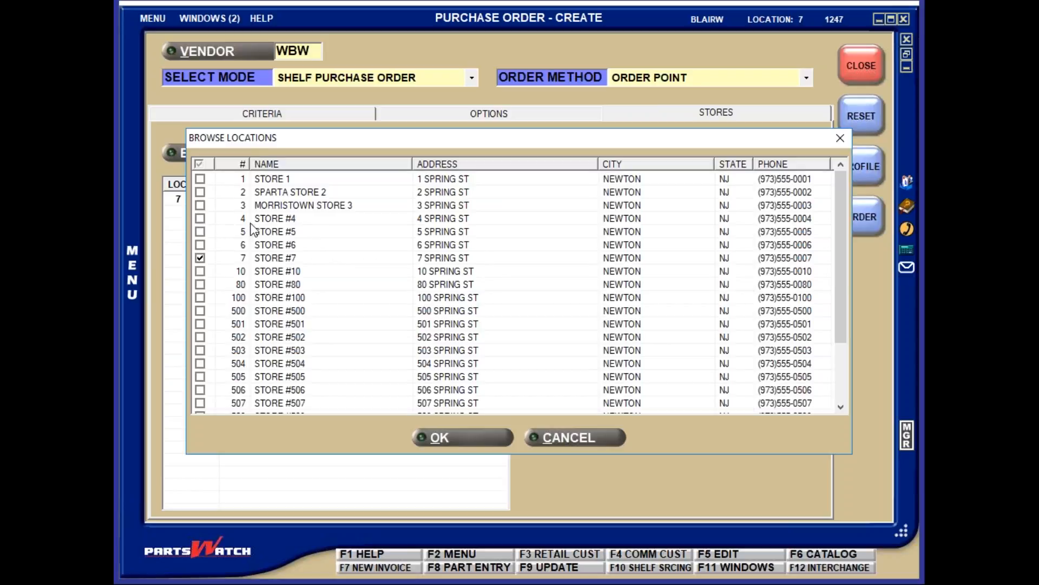
{"action": "left_click", "coordinate": [198, 218]}
{"action": "left_click", "coordinate": [440, 438]}
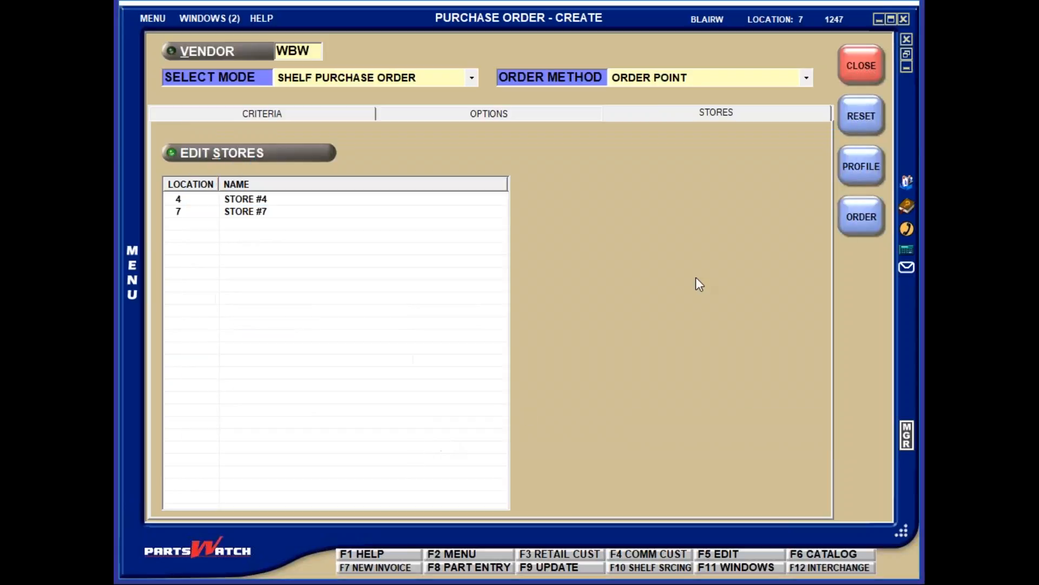
Step: Review the order's options and line criteria, and enable all the ordering rules from order protection through quantity adjustment for alternates
{"action": "left_click", "coordinate": [539, 115]}
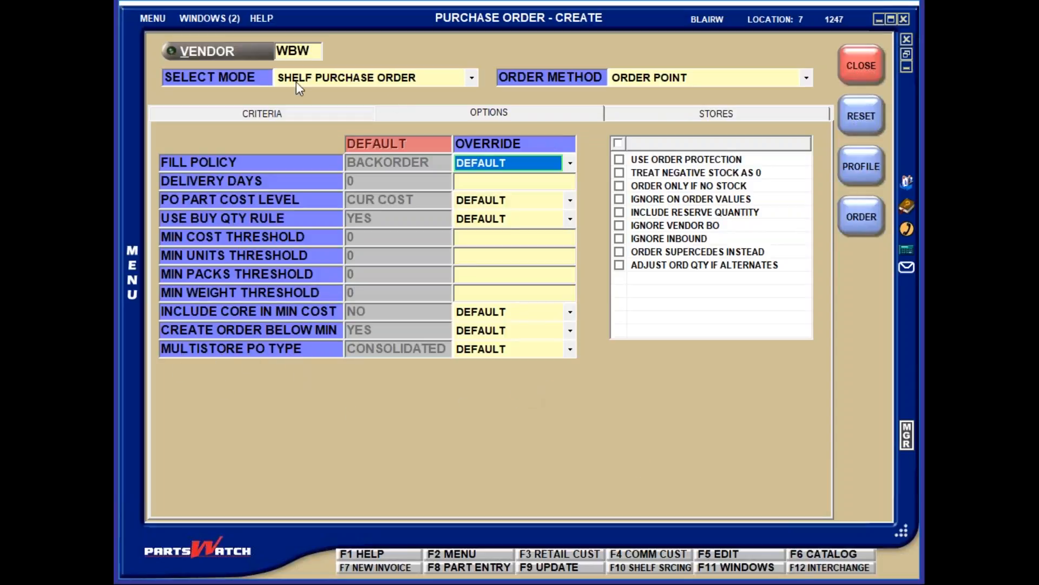
{"action": "left_click", "coordinate": [256, 114]}
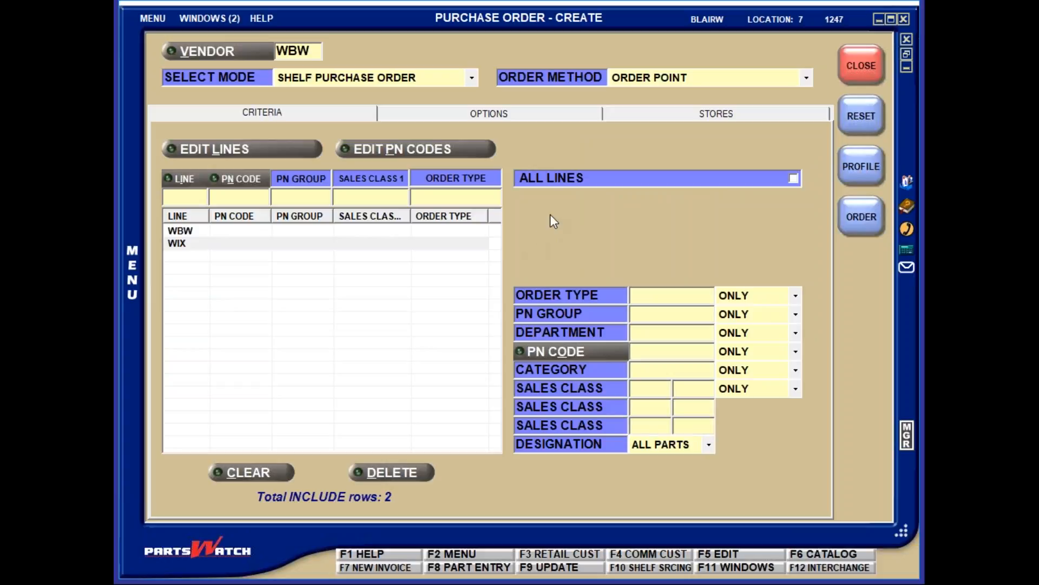
{"action": "left_click", "coordinate": [537, 118]}
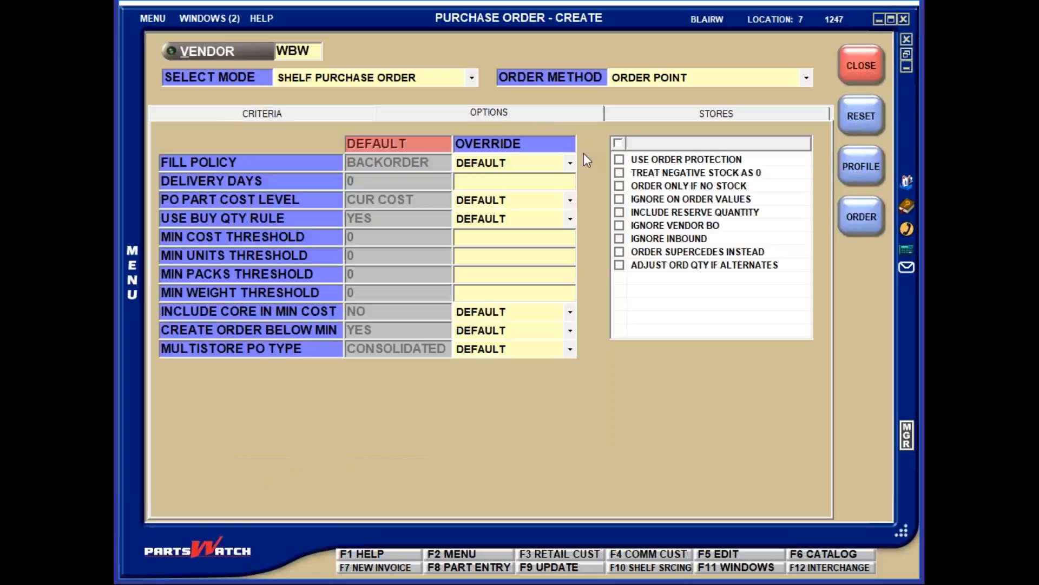
{"action": "left_click", "coordinate": [618, 143]}
Step: View the saved order profiles for vendor FIL and for all vendors
{"action": "left_click", "coordinate": [864, 166]}
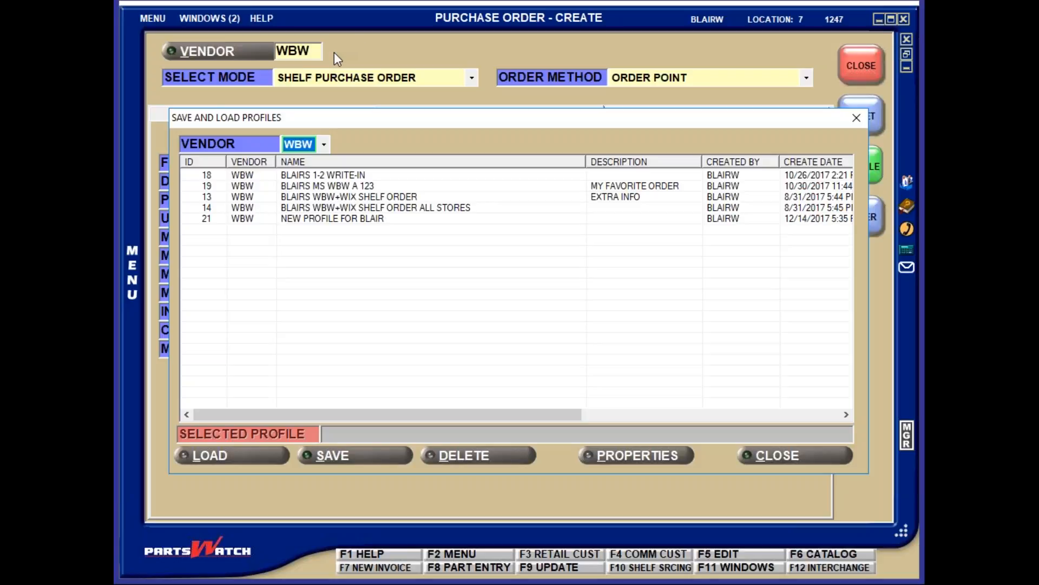
{"action": "left_click", "coordinate": [323, 144]}
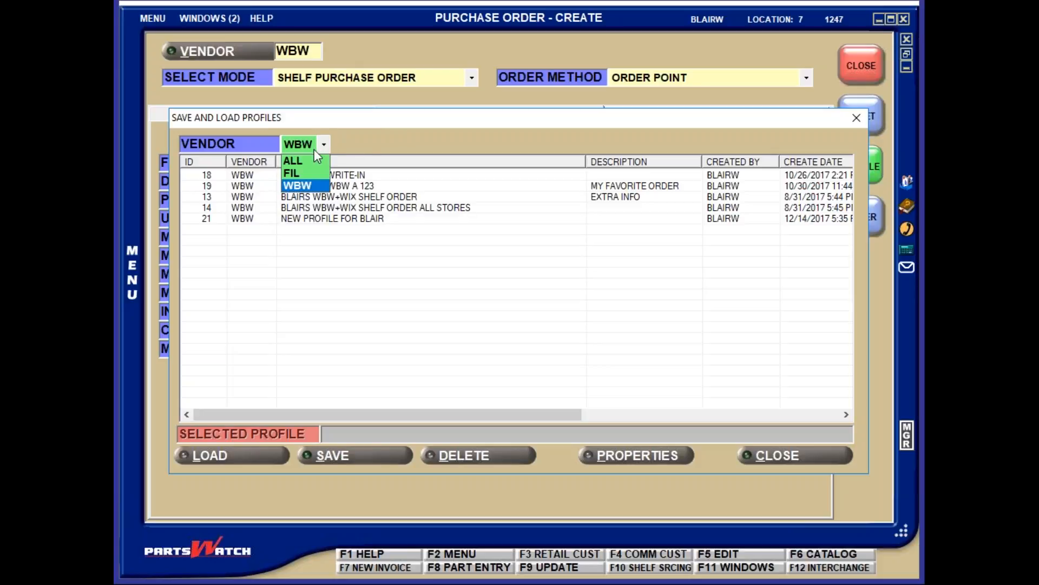
{"action": "left_click", "coordinate": [301, 172]}
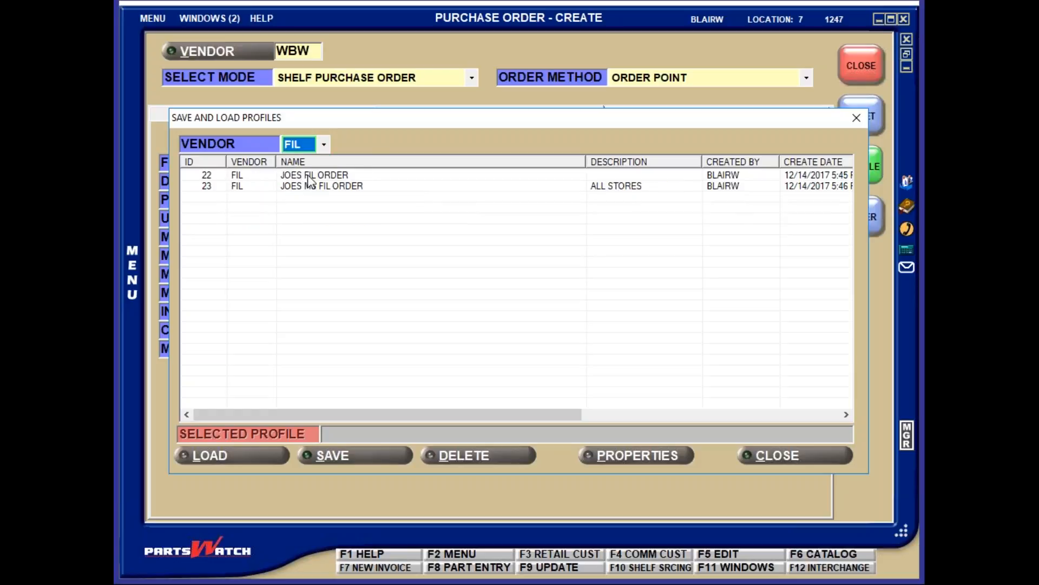
{"action": "left_click", "coordinate": [324, 143]}
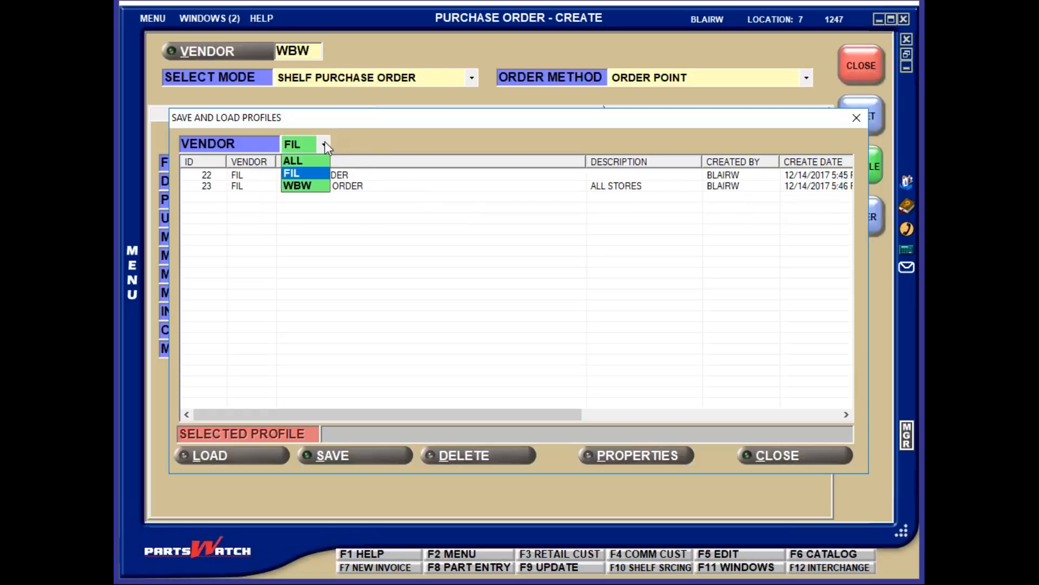
{"action": "left_click", "coordinate": [316, 161]}
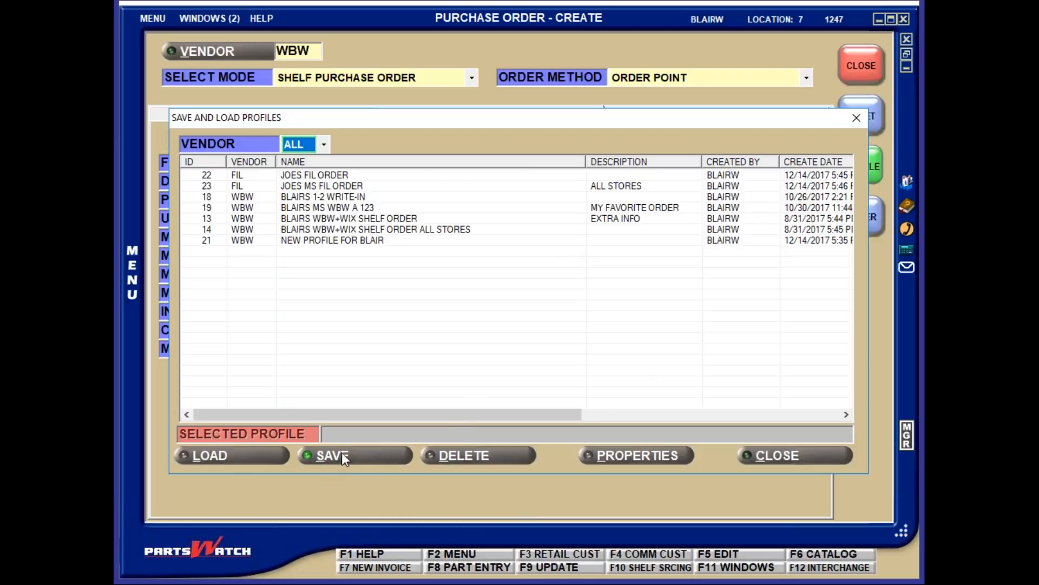
Step: Save the current order setup as a profile named NEW MY NEW PROFILE, with edit access STORE and view access ALL
{"action": "left_click", "coordinate": [357, 452]}
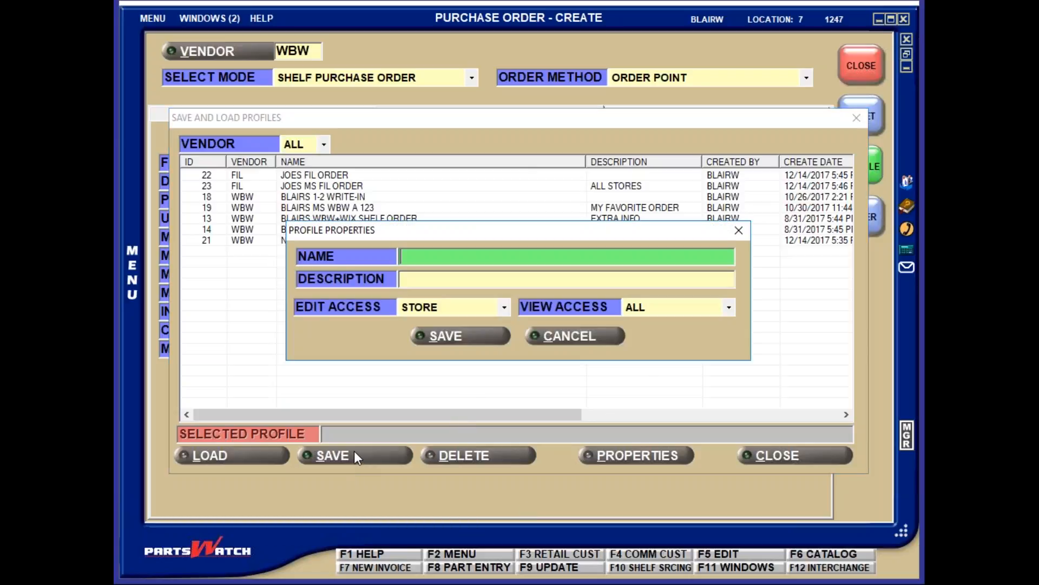
{"action": "type", "text": "NEW MY NEW PROFILE"}
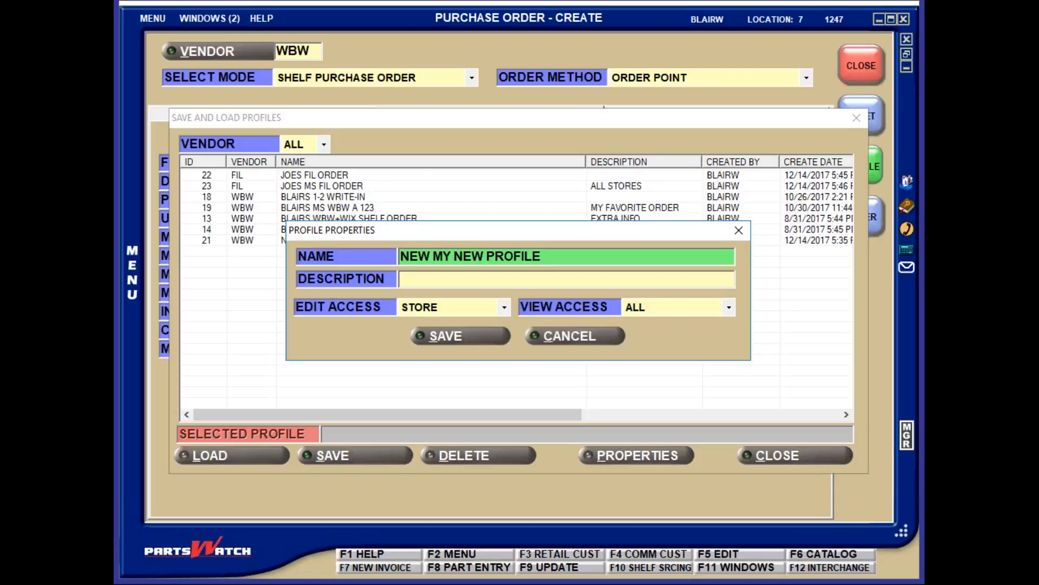
{"action": "left_click", "coordinate": [468, 337]}
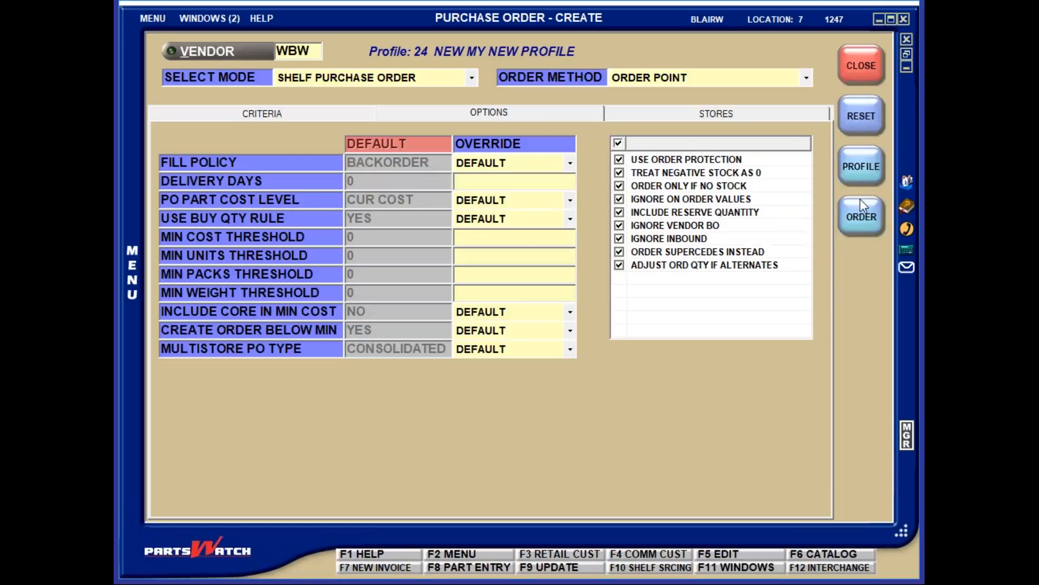
Step: Load vendor WBW's saved profile 19, described as MY FAVORITE ORDER, into the purchase order
{"action": "left_click", "coordinate": [866, 167]}
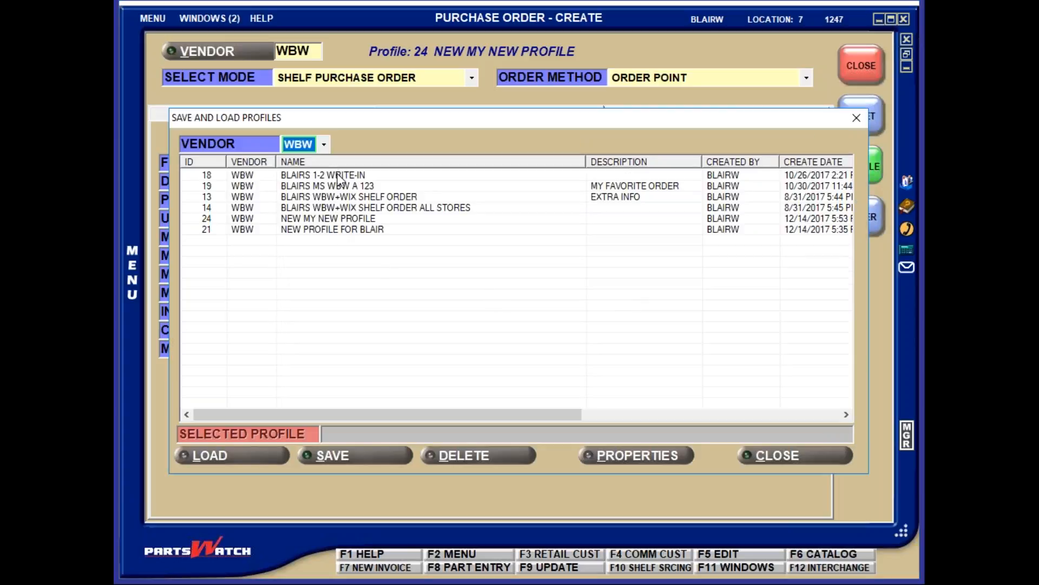
{"action": "left_click", "coordinate": [363, 185]}
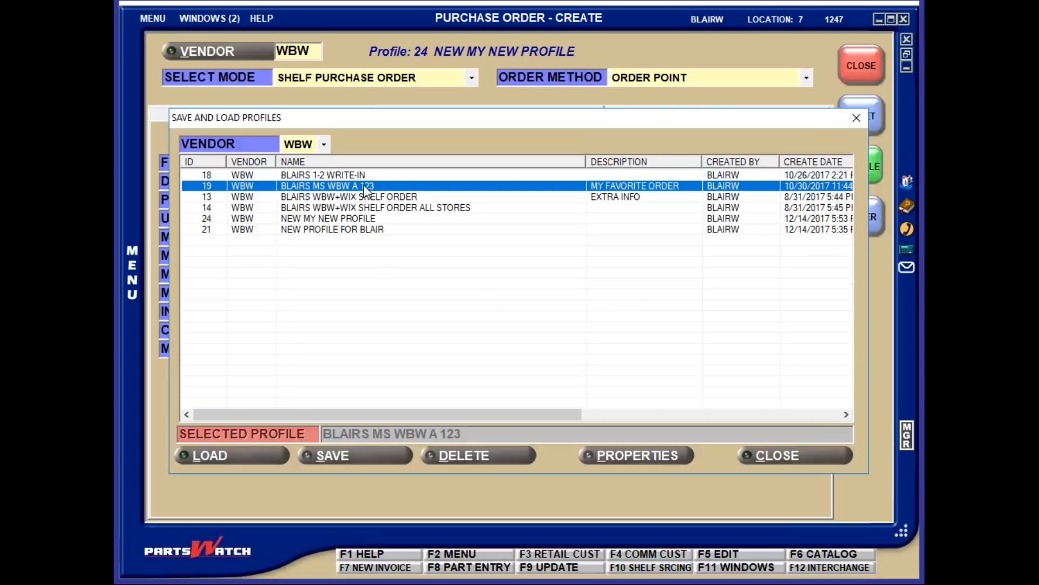
{"action": "double_click", "coordinate": [363, 185]}
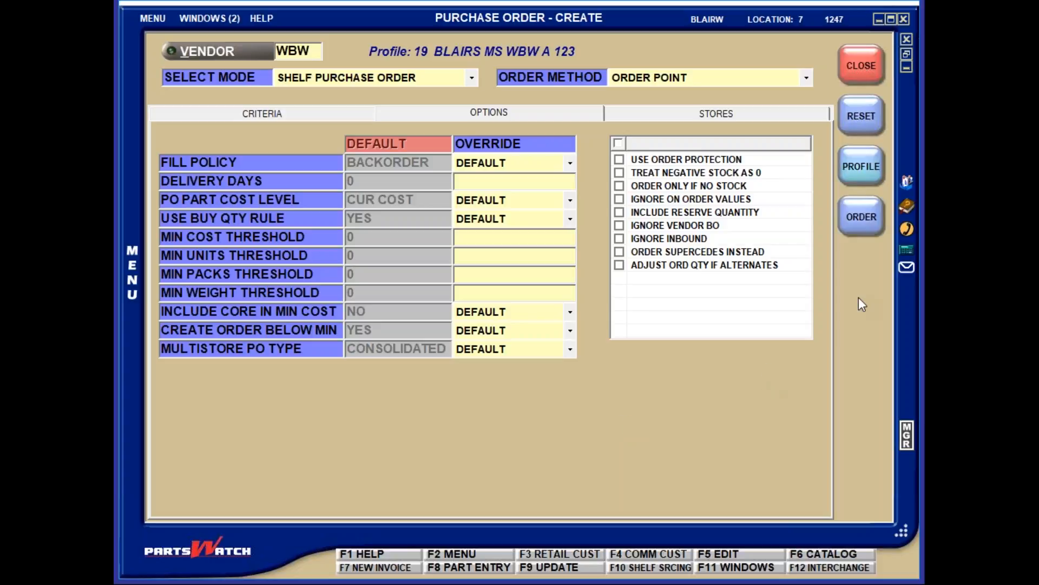
Step: Reset the purchase order and load vendor FIL's saved profile 23, described as ALL STORES
{"action": "left_click", "coordinate": [862, 116]}
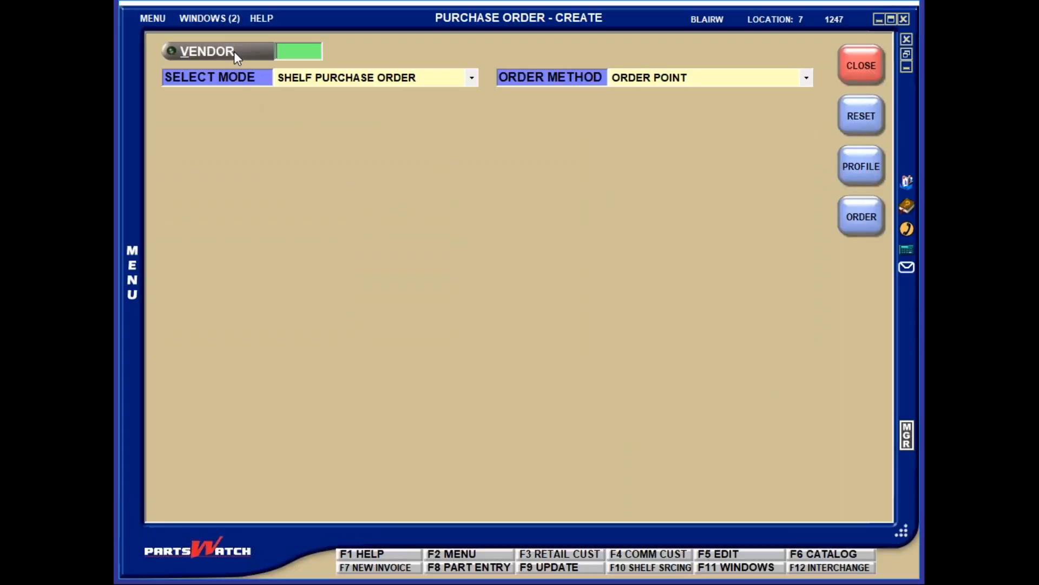
{"action": "left_click", "coordinate": [860, 166]}
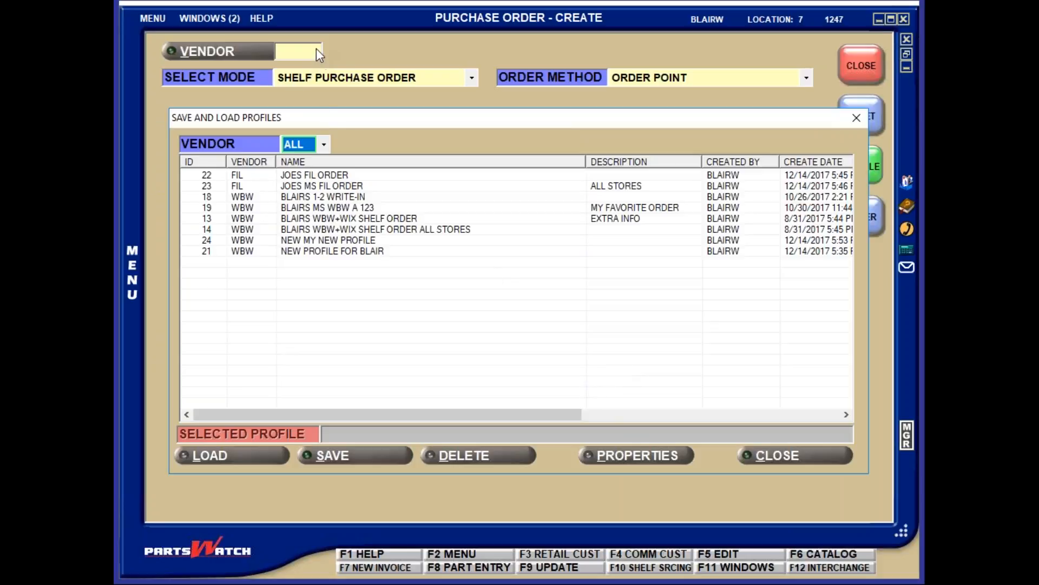
{"action": "left_click", "coordinate": [323, 145]}
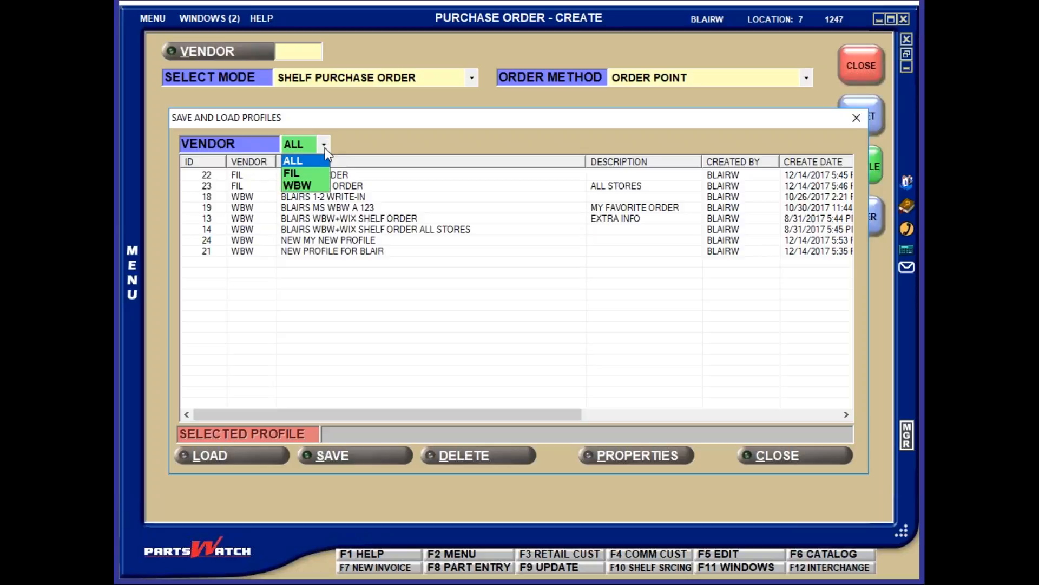
{"action": "left_click", "coordinate": [313, 171]}
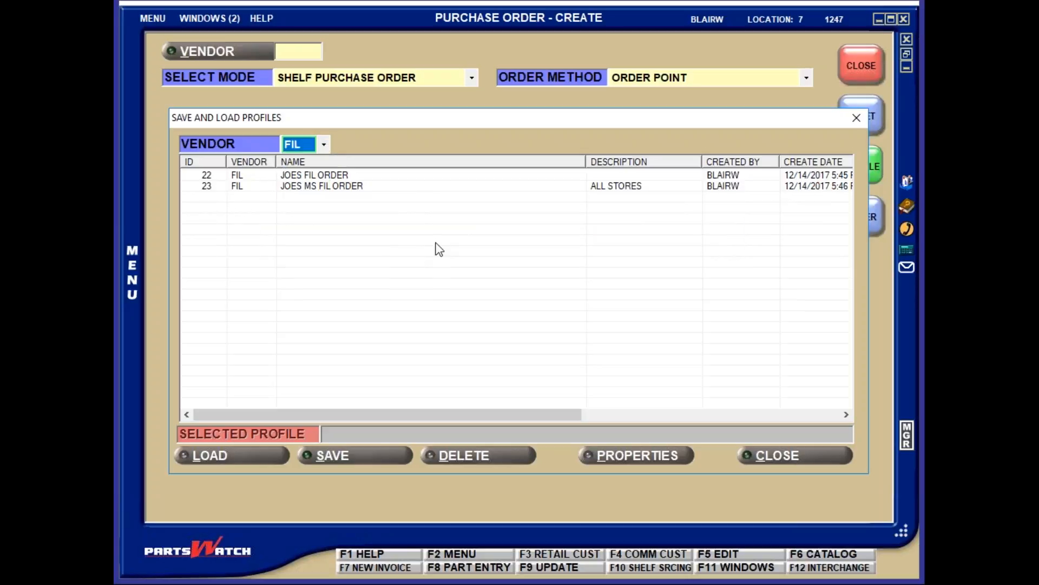
{"action": "left_click", "coordinate": [336, 188]}
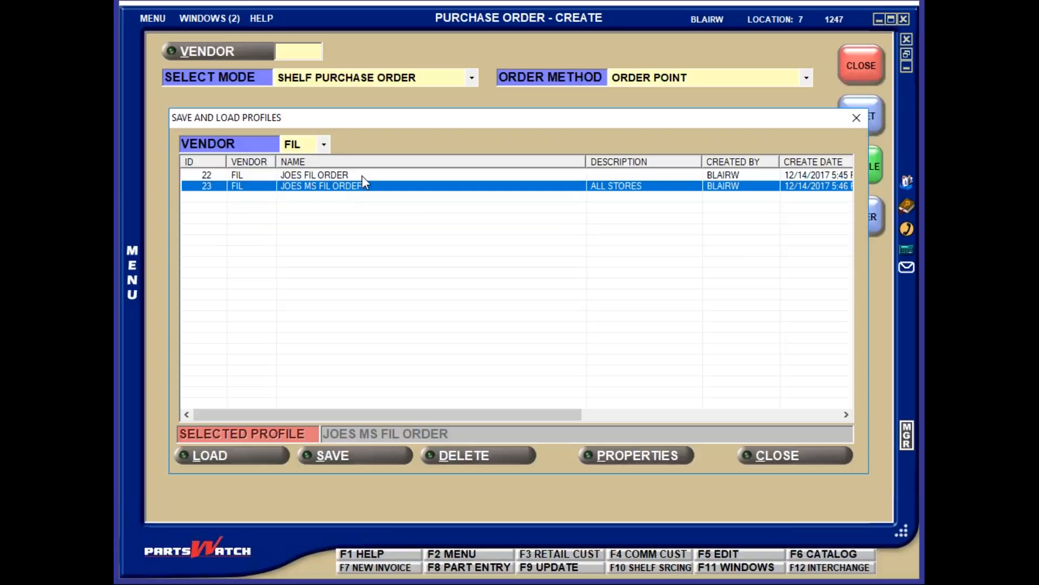
{"action": "left_click", "coordinate": [216, 460]}
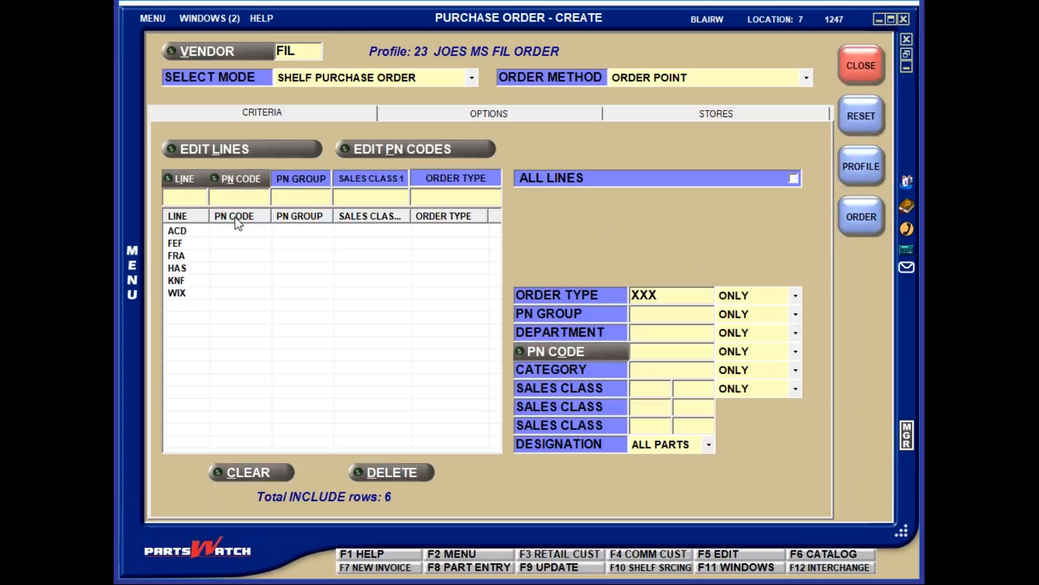
Step: Add line WBW to the FIL order criteria, leaving its part code, group, sales class and order type blank
{"action": "left_click", "coordinate": [183, 194]}
{"action": "type", "text": "WBW"}
{"action": "key", "text": "Tab"}
{"action": "key", "text": "Tab"}
{"action": "key", "text": "Tab"}
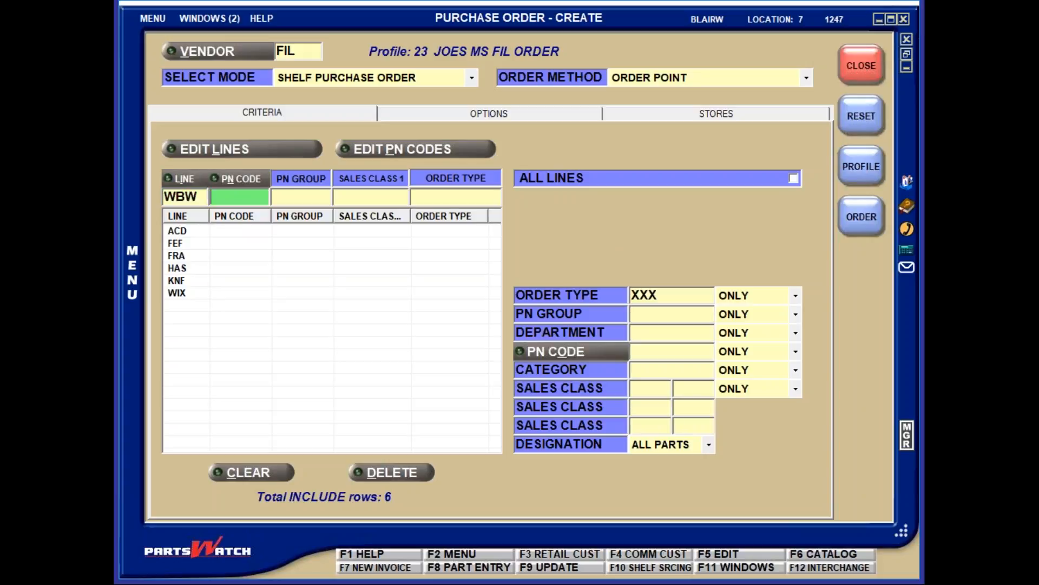
{"action": "key", "text": "Return"}
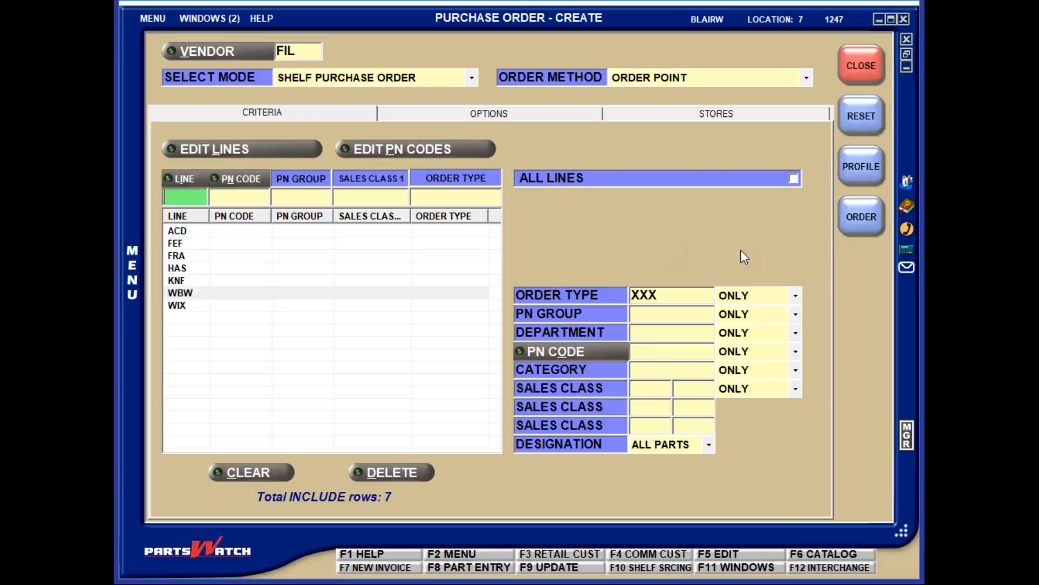
Step: Save the changed FIL order as a new profile instead of overwriting profile 23, named with the owner's first name plus NEW MS PROFILE
{"action": "left_click", "coordinate": [864, 164]}
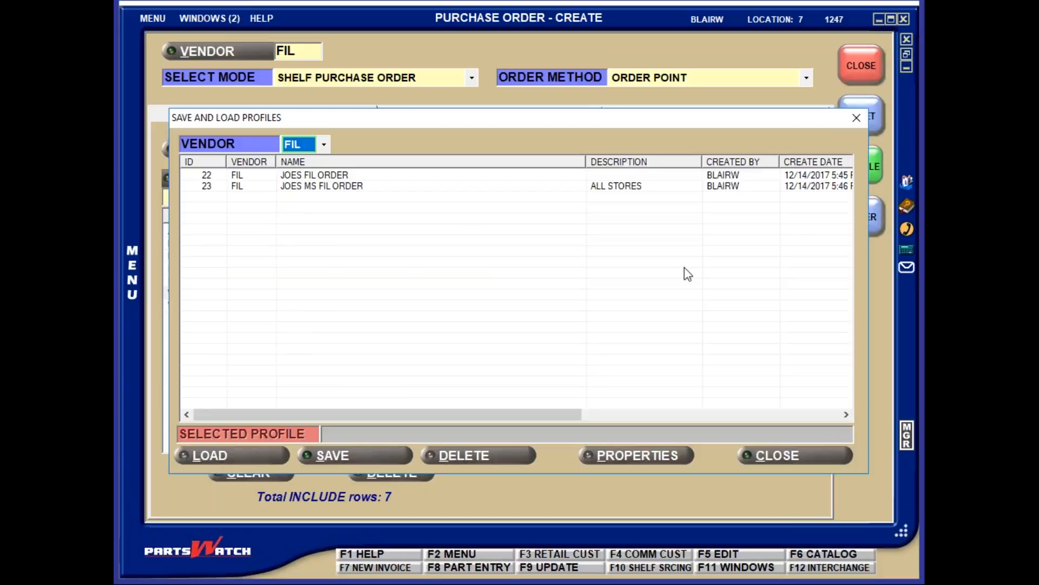
{"action": "left_click", "coordinate": [330, 186]}
{"action": "left_click", "coordinate": [331, 186]}
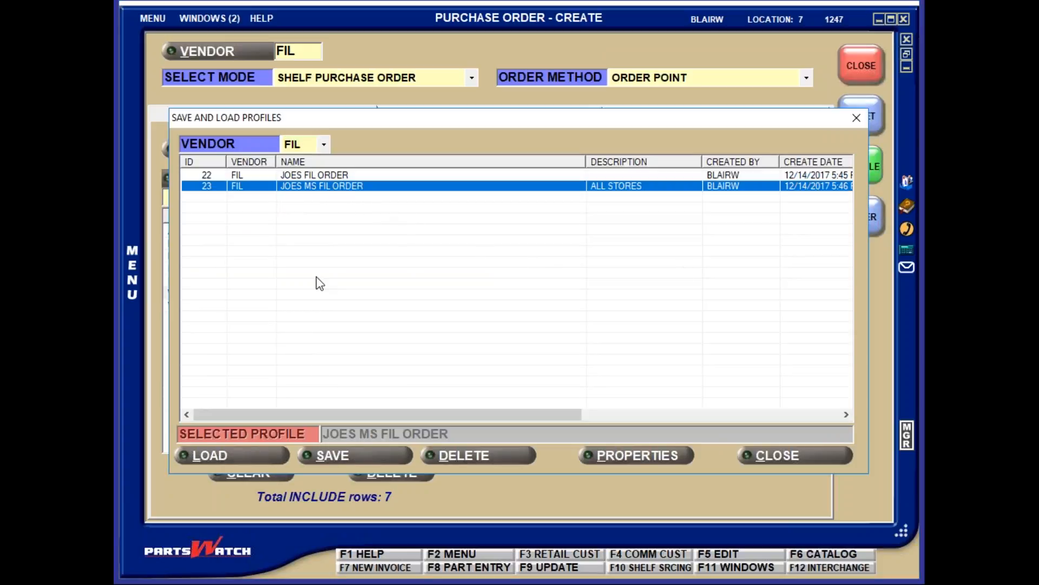
{"action": "left_click", "coordinate": [340, 456]}
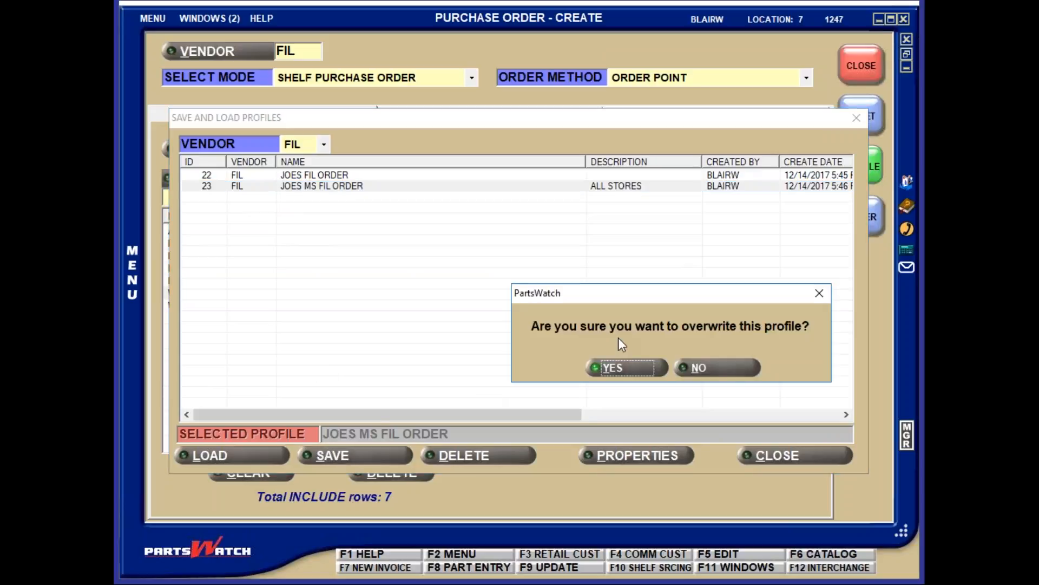
{"action": "left_click", "coordinate": [698, 368]}
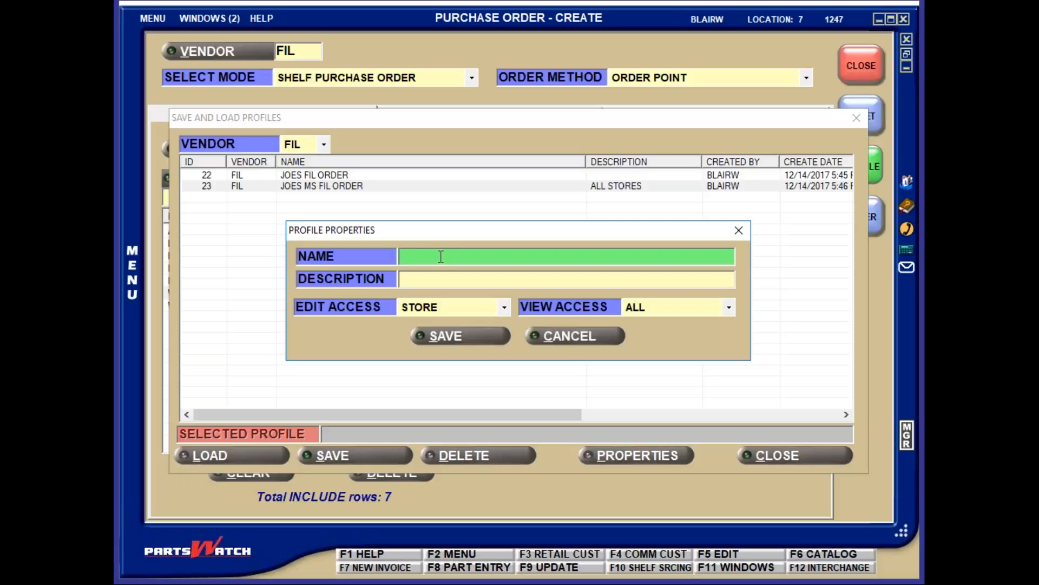
{"action": "type", "text": "JOES NEW MS PROFILE"}
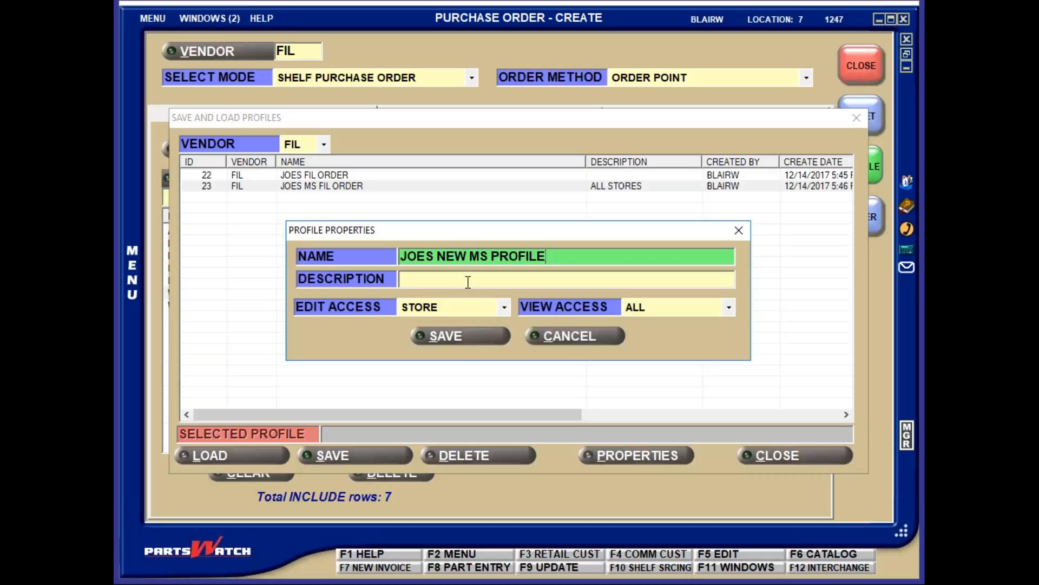
{"action": "left_click", "coordinate": [461, 335]}
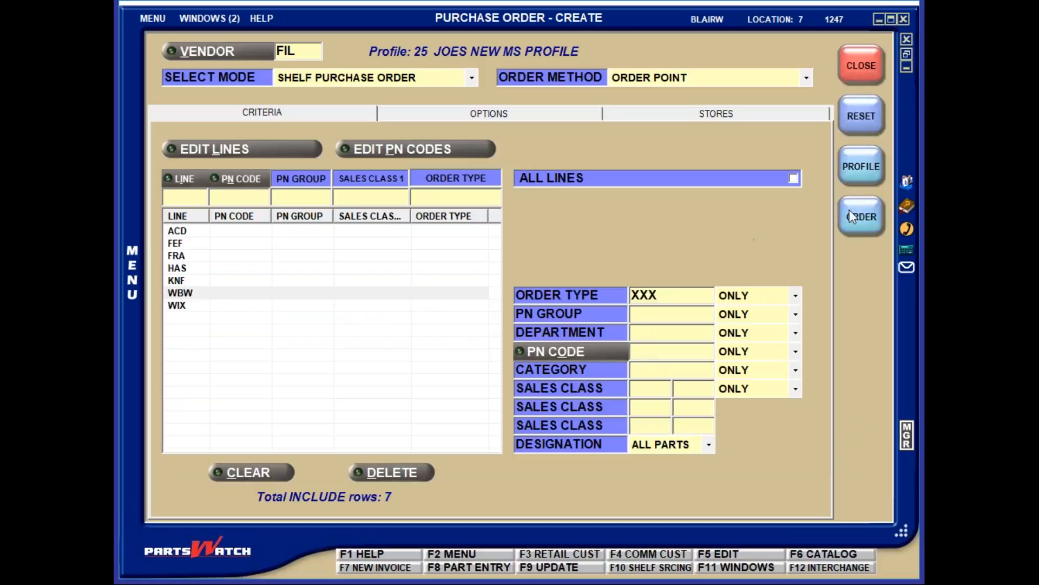
Step: Start saving the FIL order as a new profile and try the edit access options ALL, STORE and CREATOR
{"action": "left_click", "coordinate": [862, 164]}
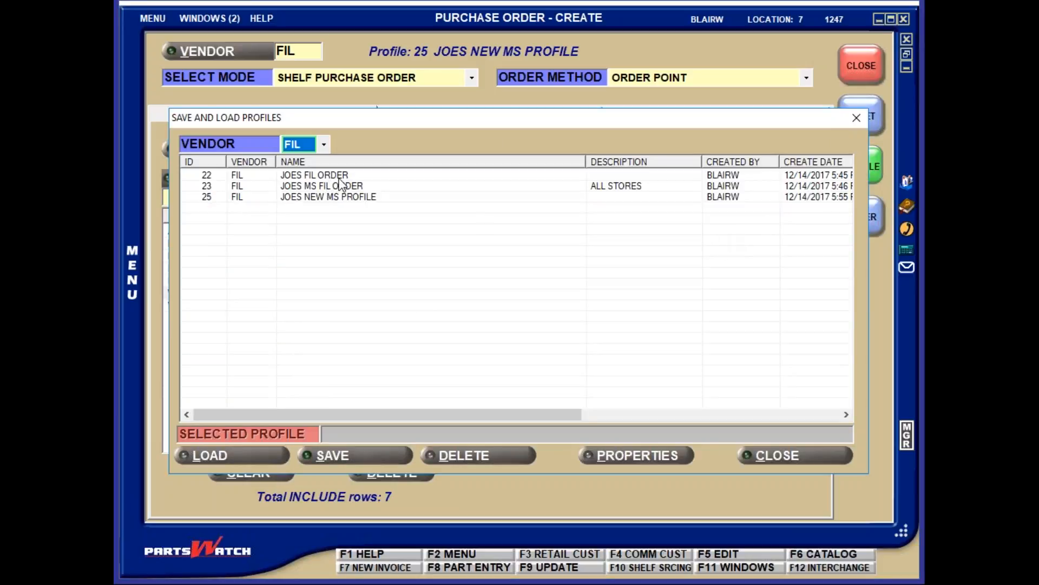
{"action": "left_click", "coordinate": [340, 454]}
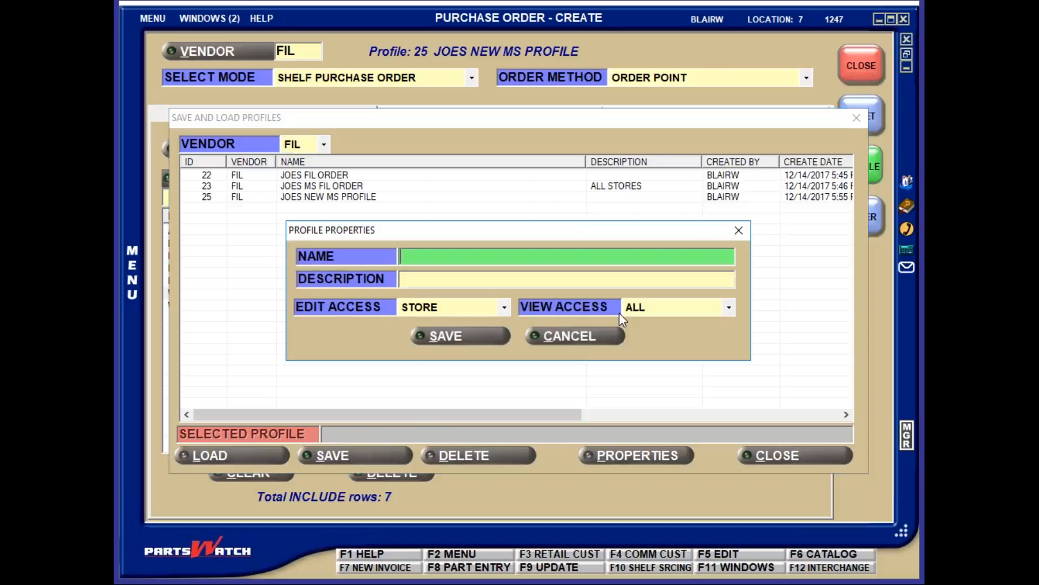
{"action": "left_click", "coordinate": [505, 308]}
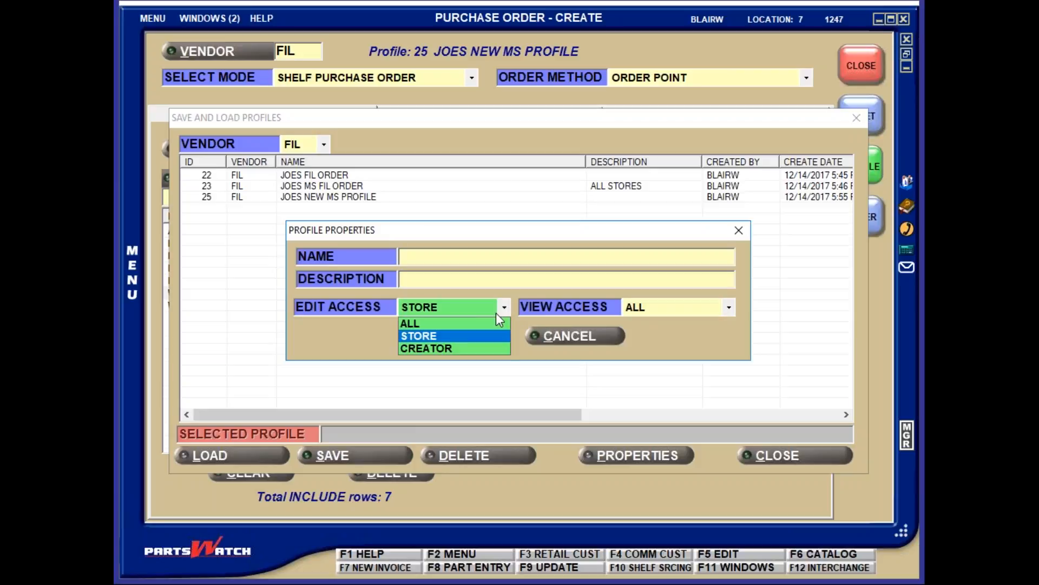
{"action": "left_click", "coordinate": [418, 324]}
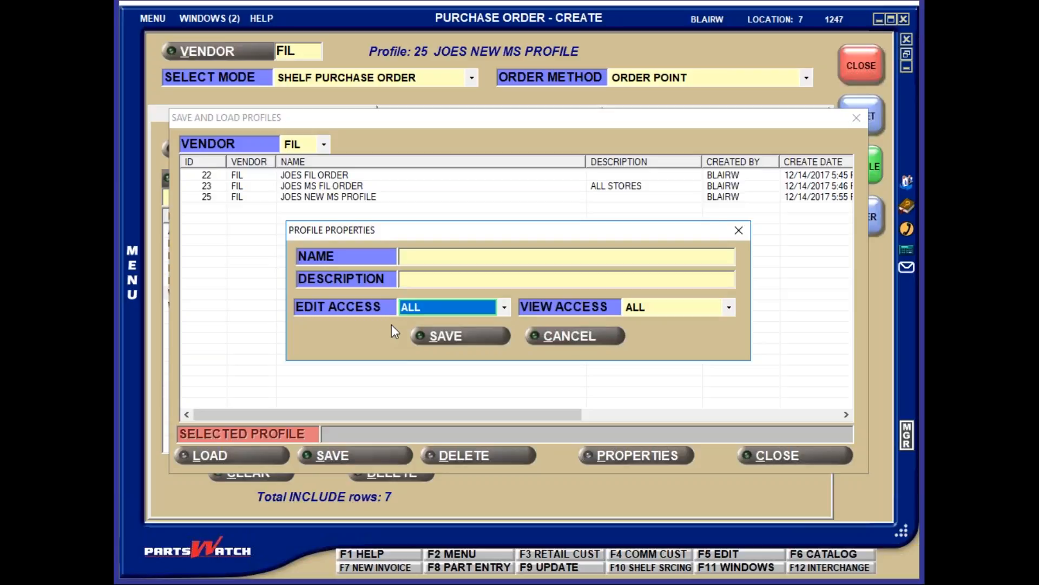
{"action": "left_click", "coordinate": [505, 308]}
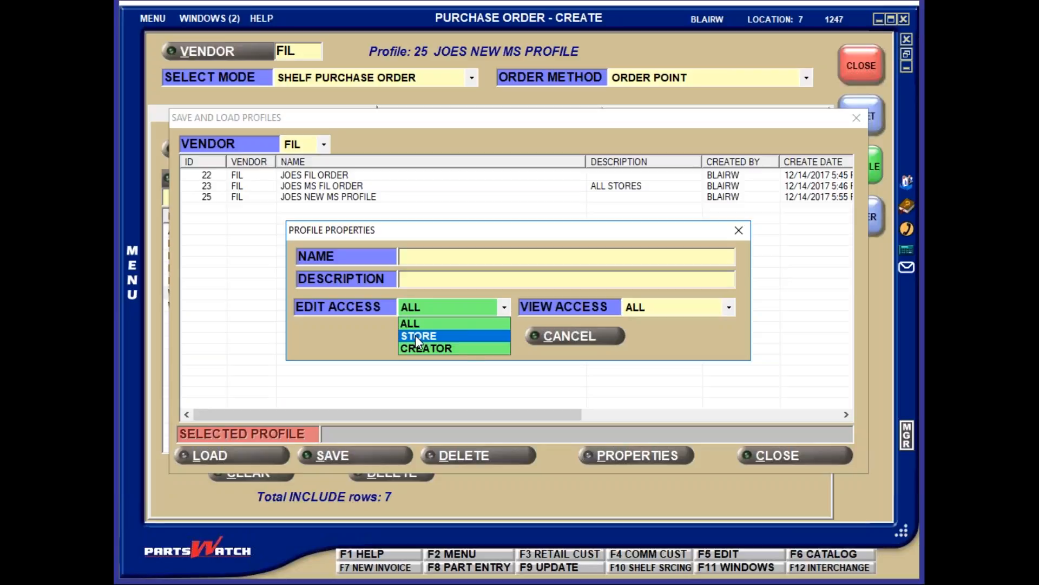
{"action": "left_click", "coordinate": [415, 335]}
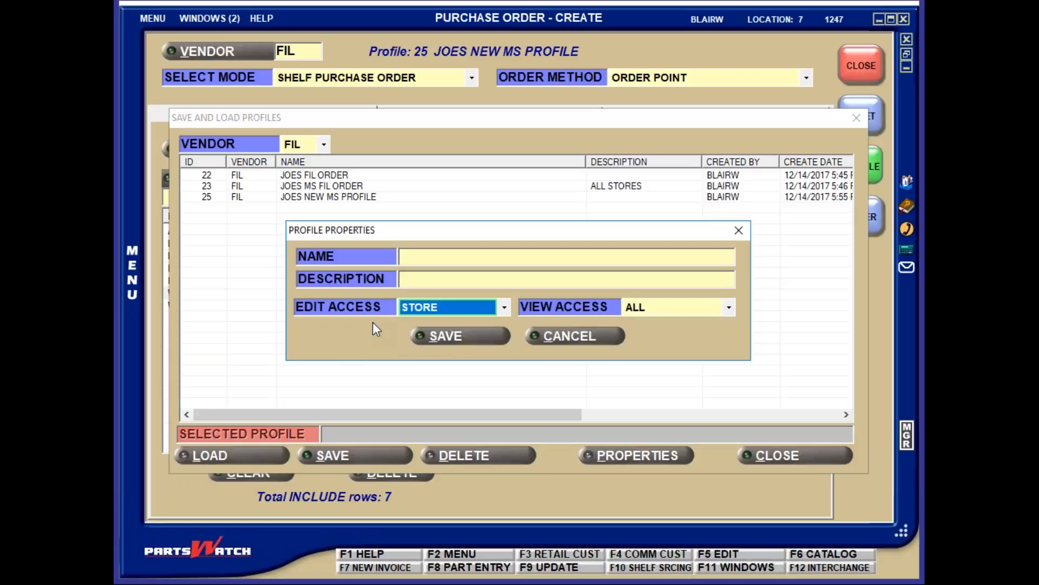
{"action": "left_click", "coordinate": [453, 305]}
{"action": "left_click", "coordinate": [419, 346]}
Step: Try the view access options ALL, STORE and CREATOR for the new profile
{"action": "left_click", "coordinate": [731, 309]}
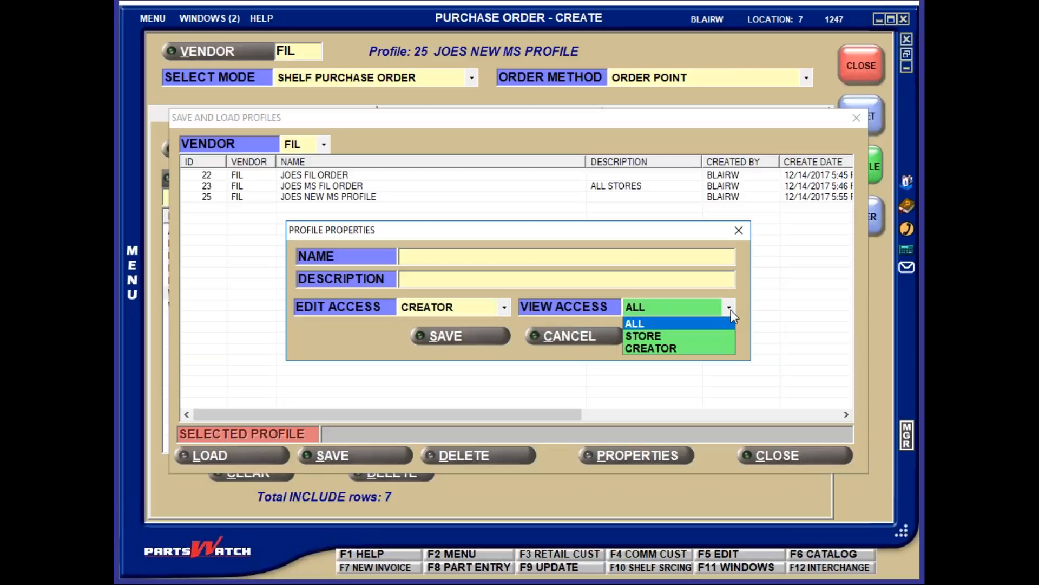
{"action": "left_click", "coordinate": [705, 324]}
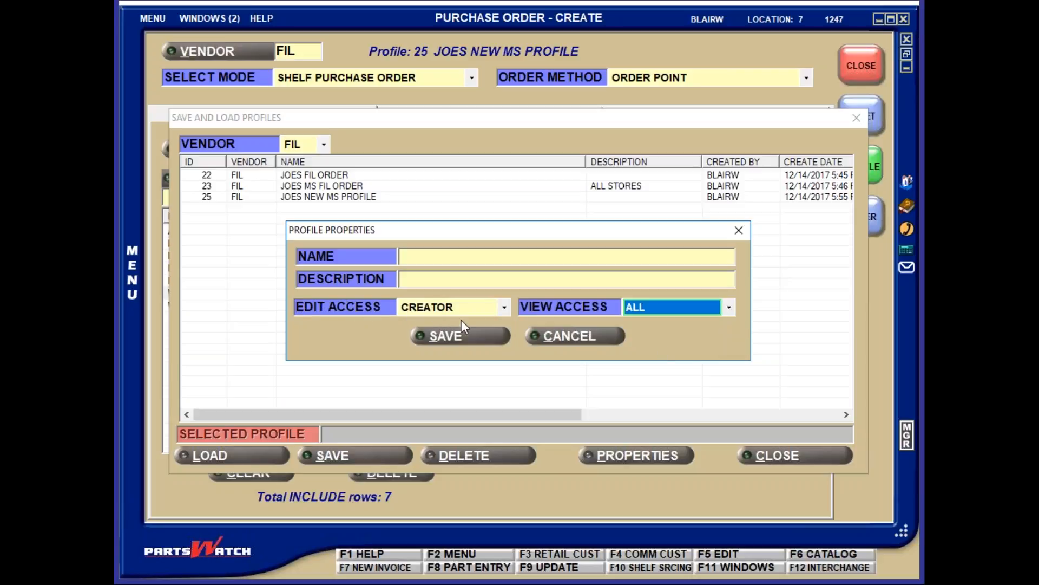
{"action": "left_click", "coordinate": [729, 307]}
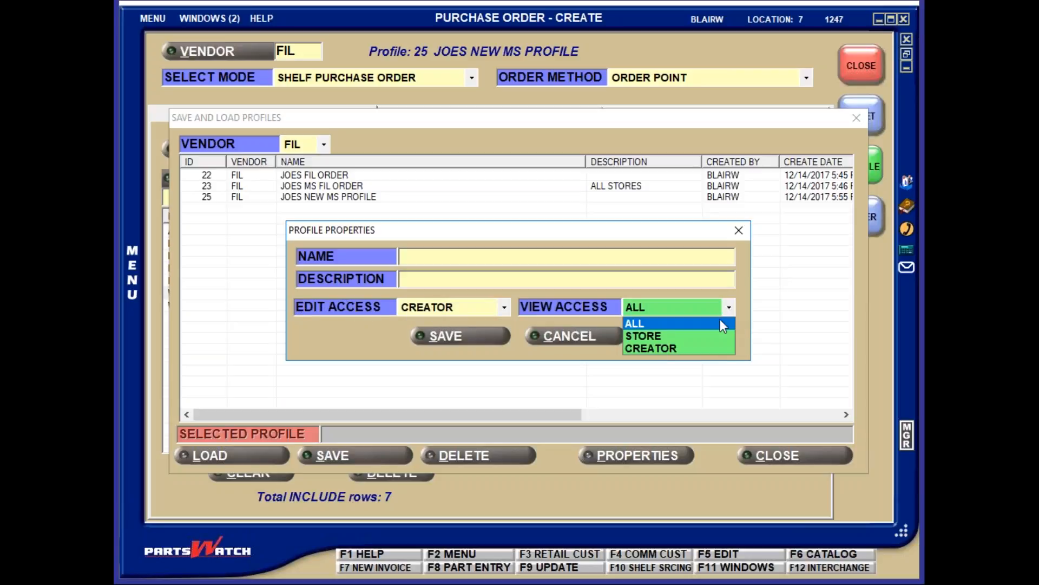
{"action": "left_click", "coordinate": [676, 337]}
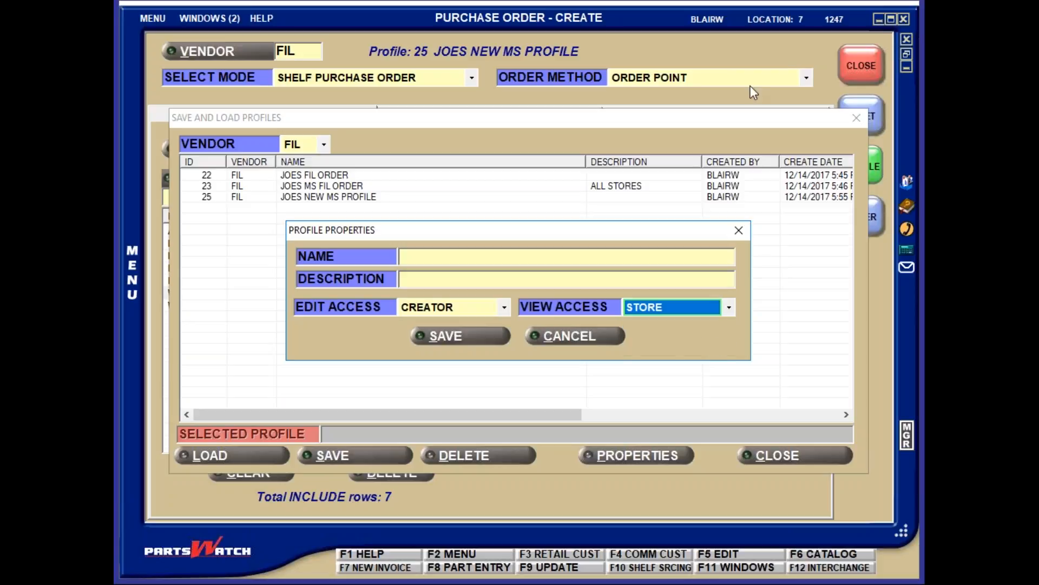
{"action": "left_click", "coordinate": [727, 309]}
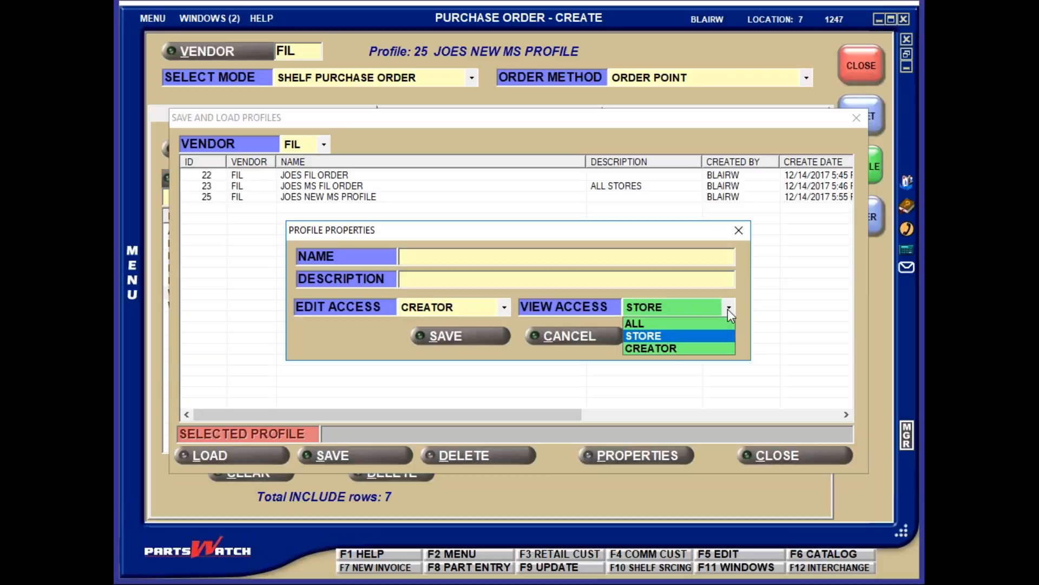
{"action": "left_click", "coordinate": [655, 347]}
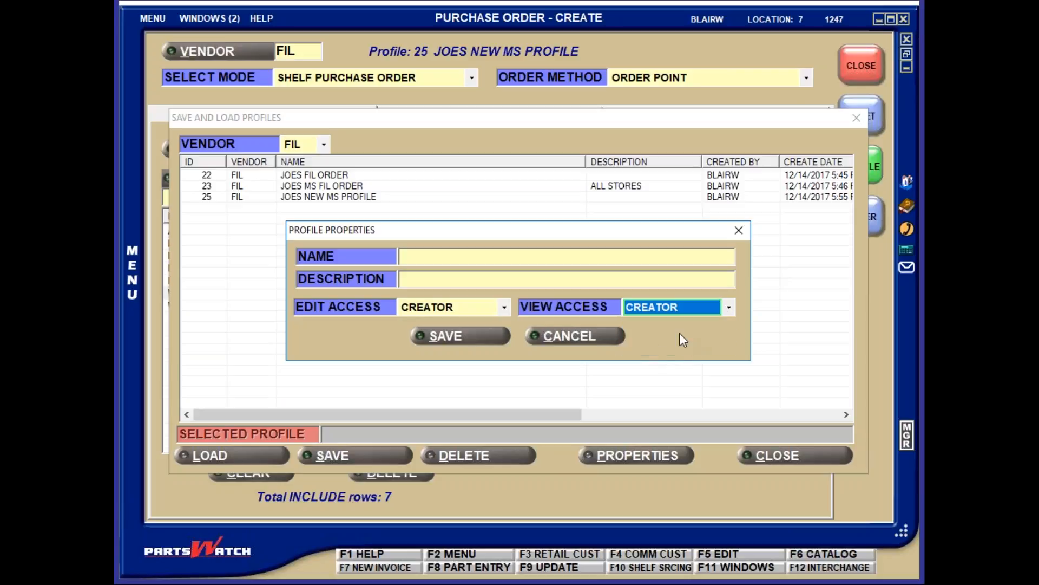
Step: Try to save the new profile without a name, and cancel its creation
{"action": "left_click", "coordinate": [463, 337]}
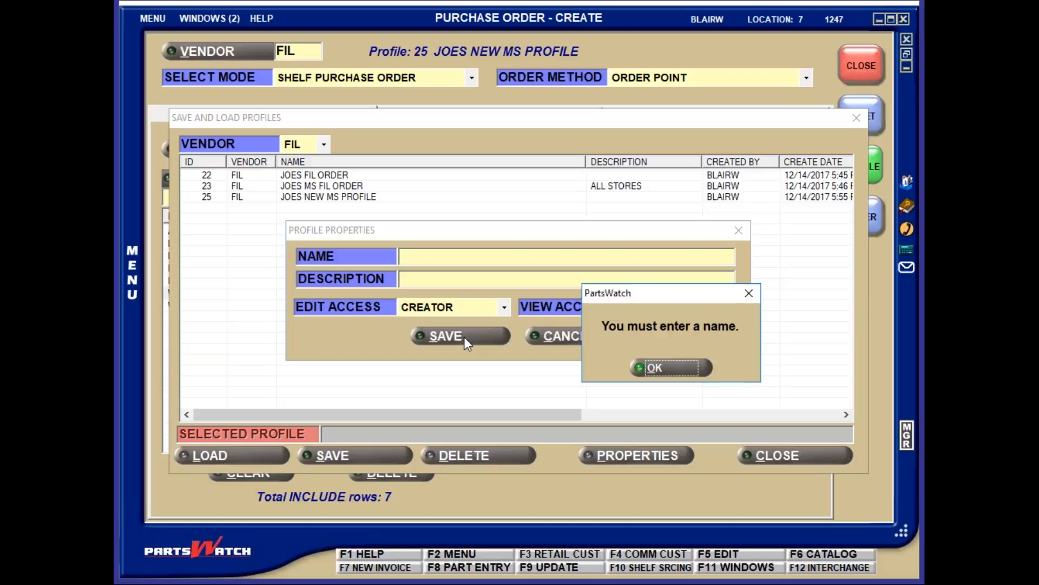
{"action": "left_click", "coordinate": [676, 369]}
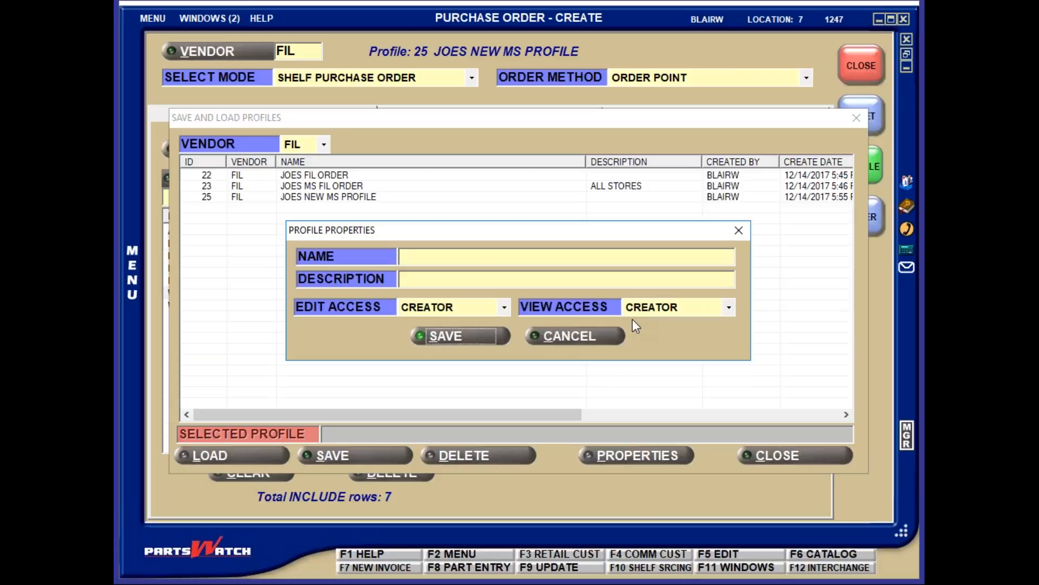
{"action": "left_click", "coordinate": [576, 334]}
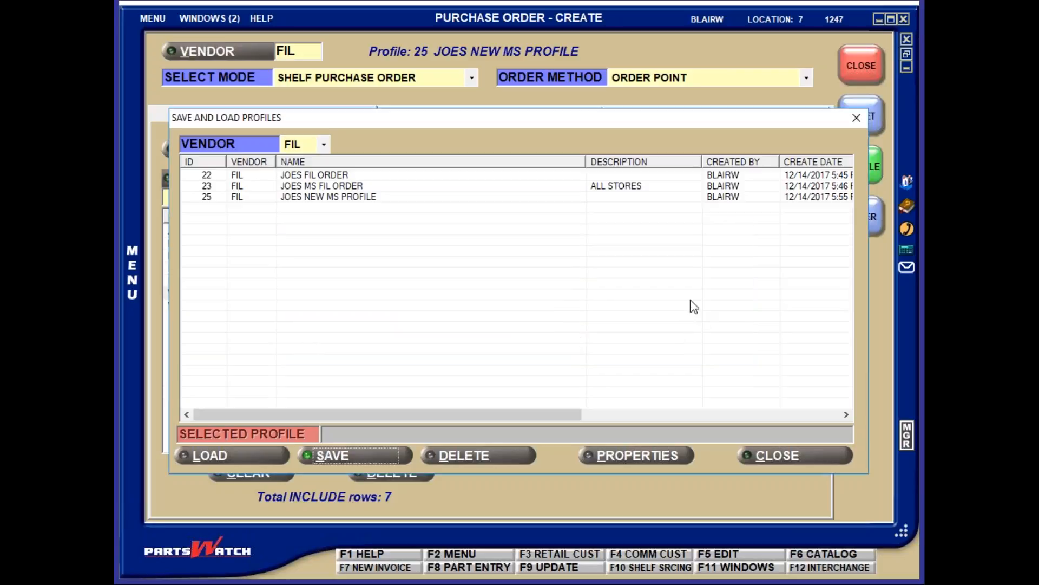
Step: Open the properties of FIL's saved profile 25 and enter DISCRIPTION as its description
{"action": "left_click", "coordinate": [346, 198]}
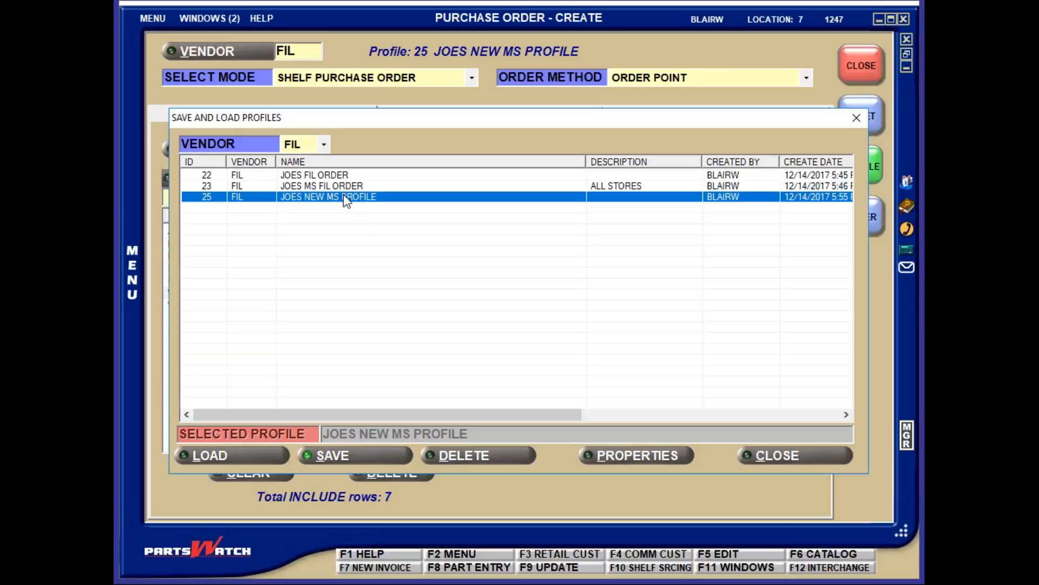
{"action": "left_click", "coordinate": [331, 185]}
{"action": "left_click", "coordinate": [334, 196]}
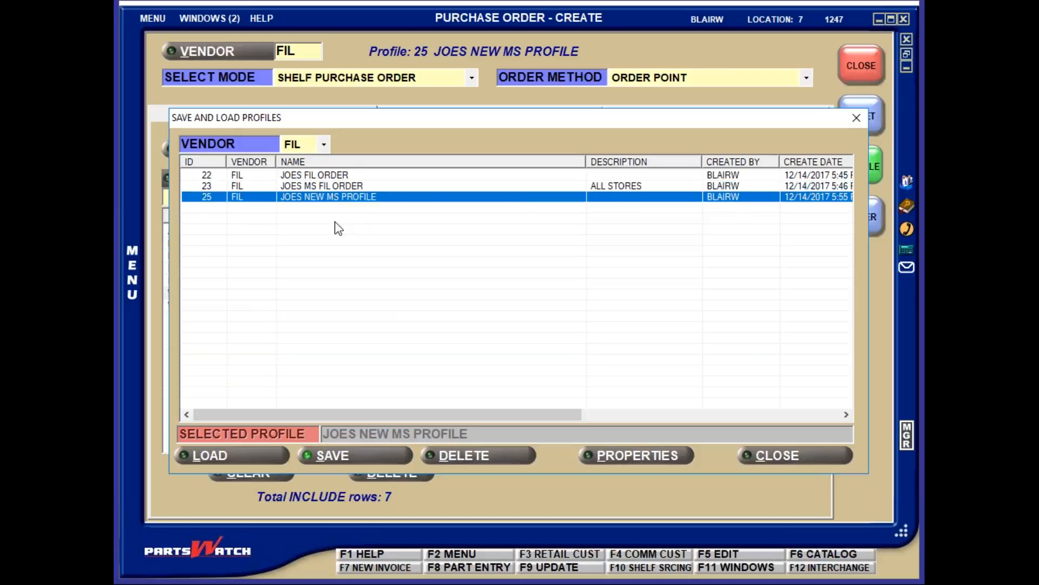
{"action": "left_click", "coordinate": [643, 455]}
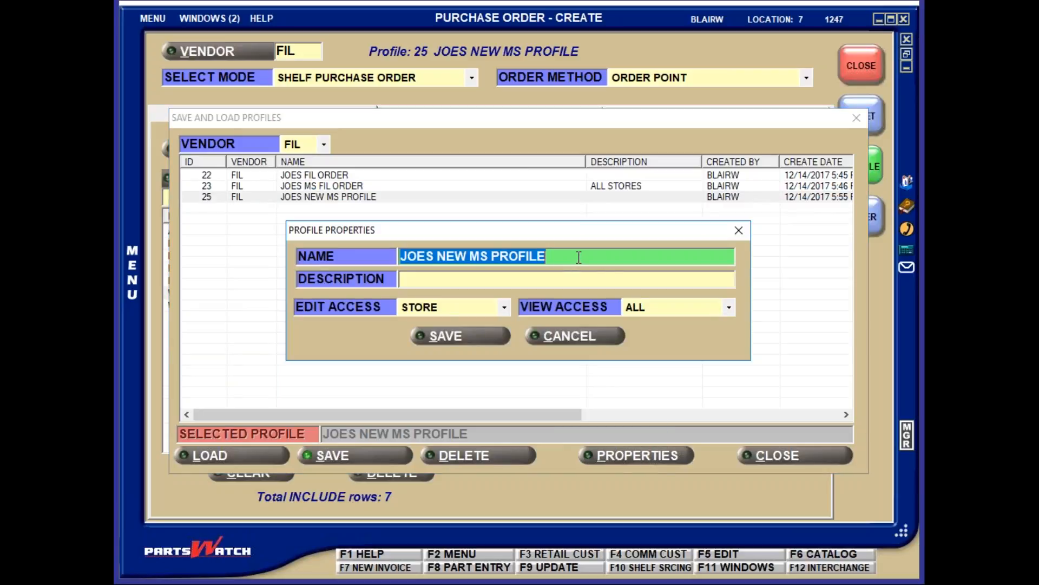
{"action": "left_click", "coordinate": [575, 278]}
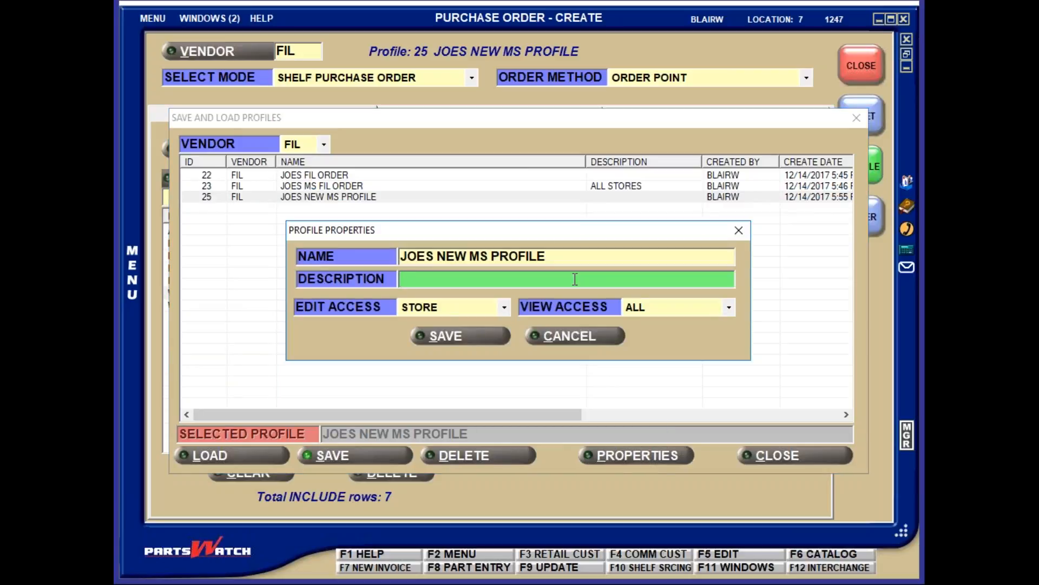
{"action": "type", "text": "DISCRIPTION"}
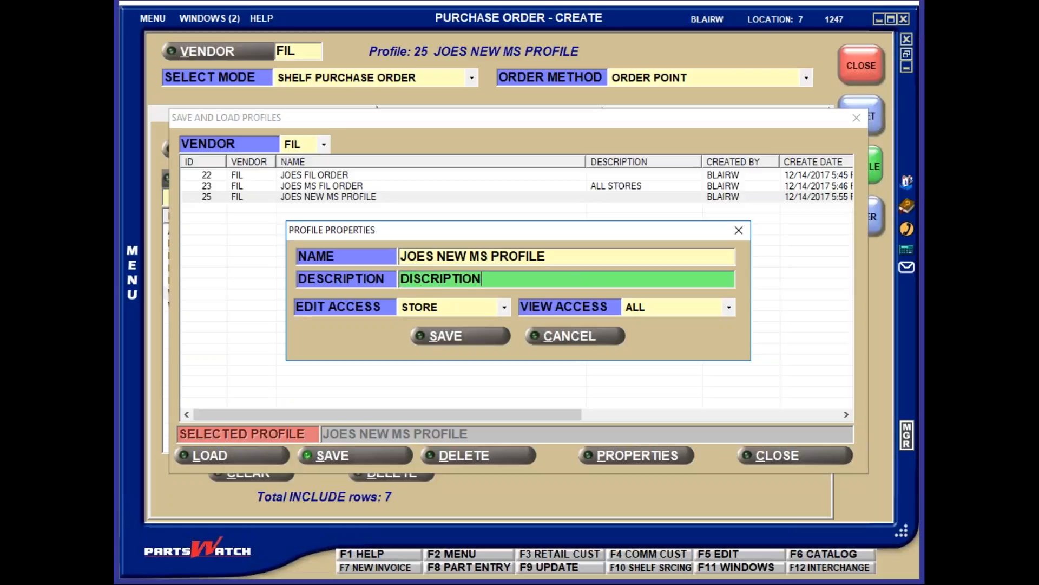
Step: Set both edit access and view access of profile 25 to STORE and save its properties
{"action": "left_click", "coordinate": [502, 308]}
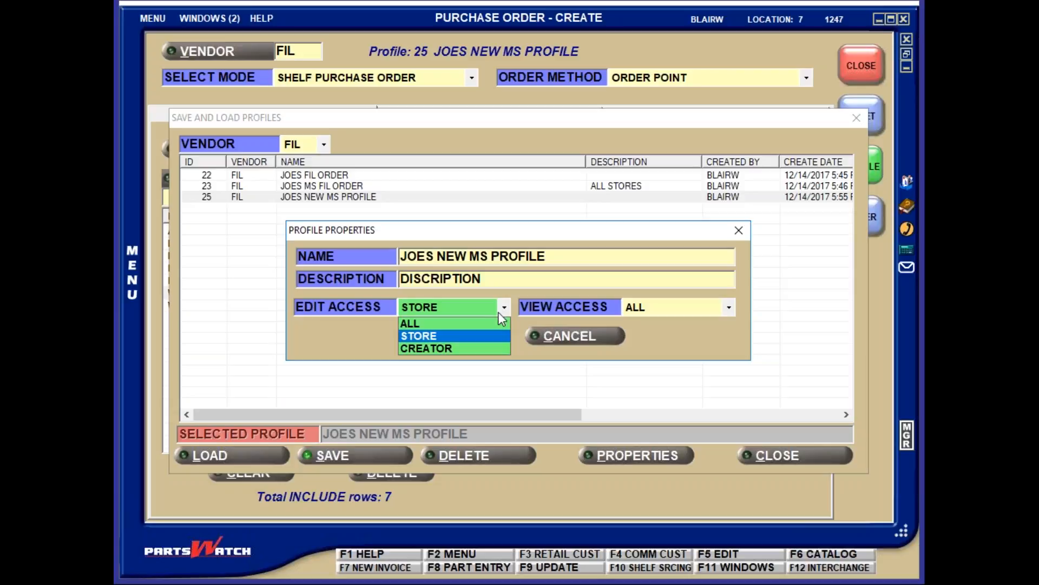
{"action": "left_click", "coordinate": [455, 335]}
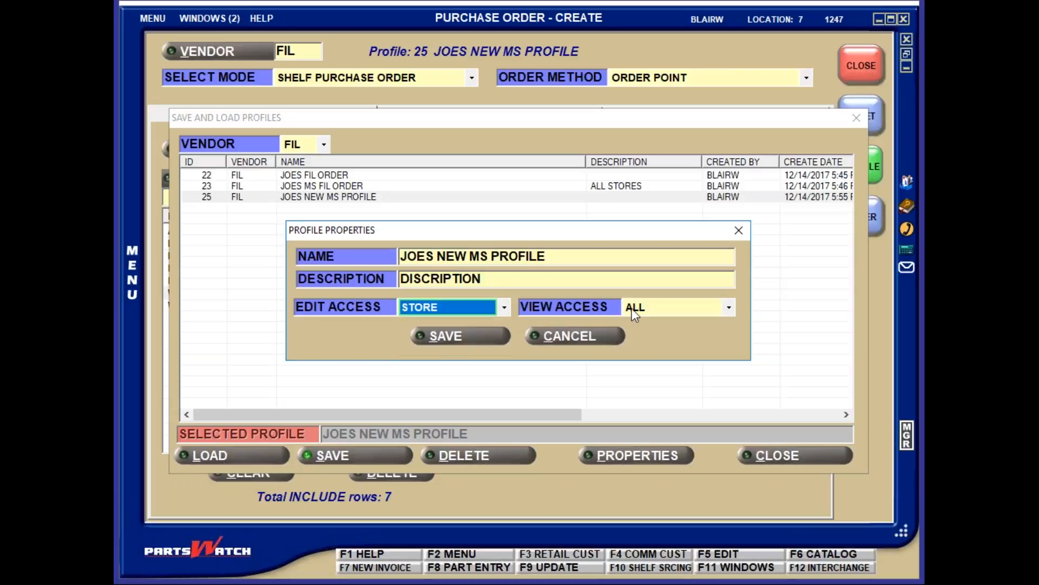
{"action": "left_click", "coordinate": [729, 307]}
{"action": "left_click", "coordinate": [663, 331]}
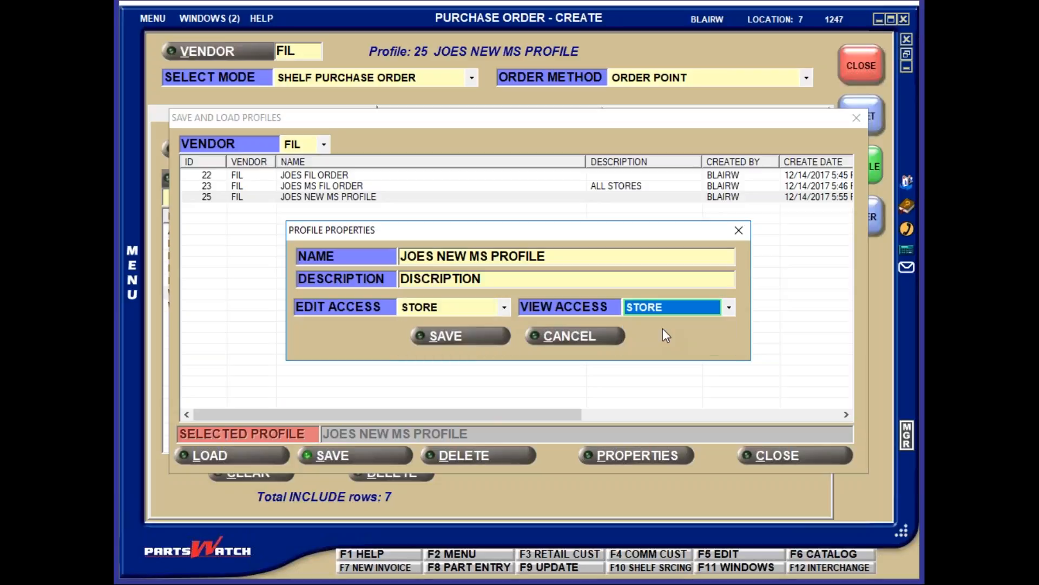
{"action": "left_click", "coordinate": [463, 334]}
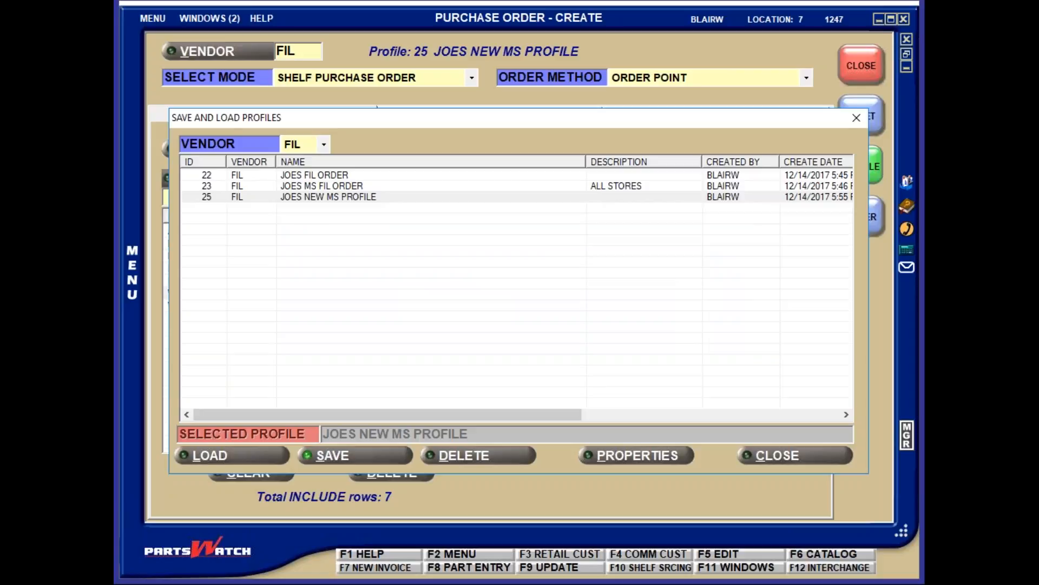
Step: Examine the saved profiles of all vendors, including FIL profile 25 and WBW profile 18, and check the FIL profile list again
{"action": "left_click", "coordinate": [324, 143]}
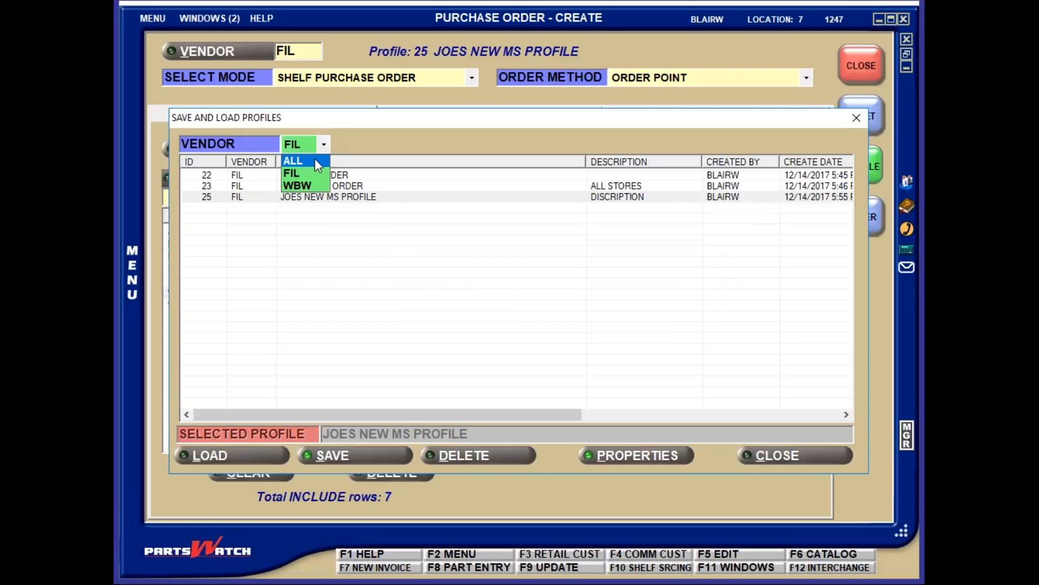
{"action": "left_click", "coordinate": [310, 163]}
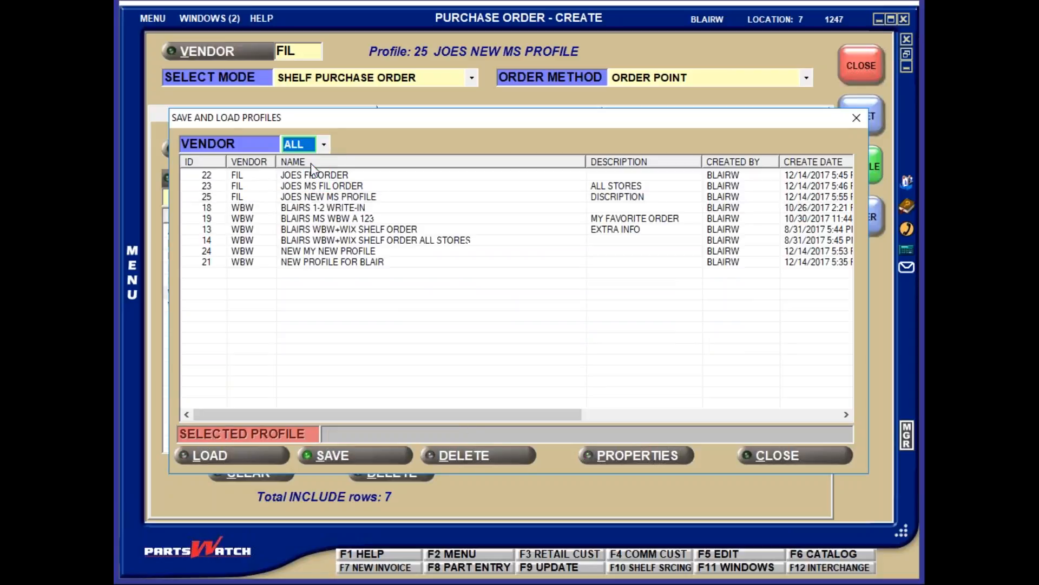
{"action": "left_click", "coordinate": [328, 187]}
{"action": "left_click", "coordinate": [332, 197]}
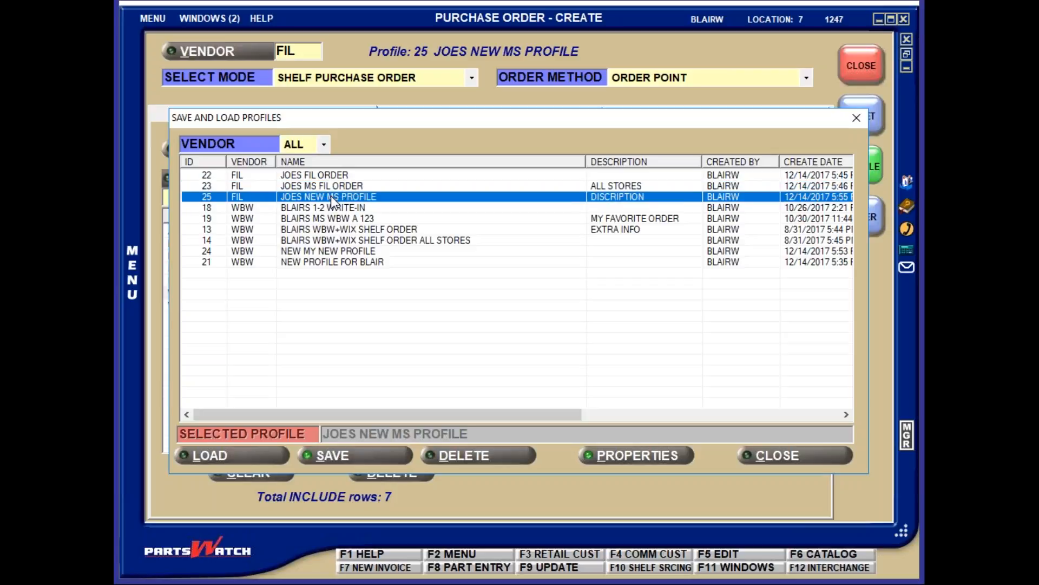
{"action": "left_click", "coordinate": [336, 208]}
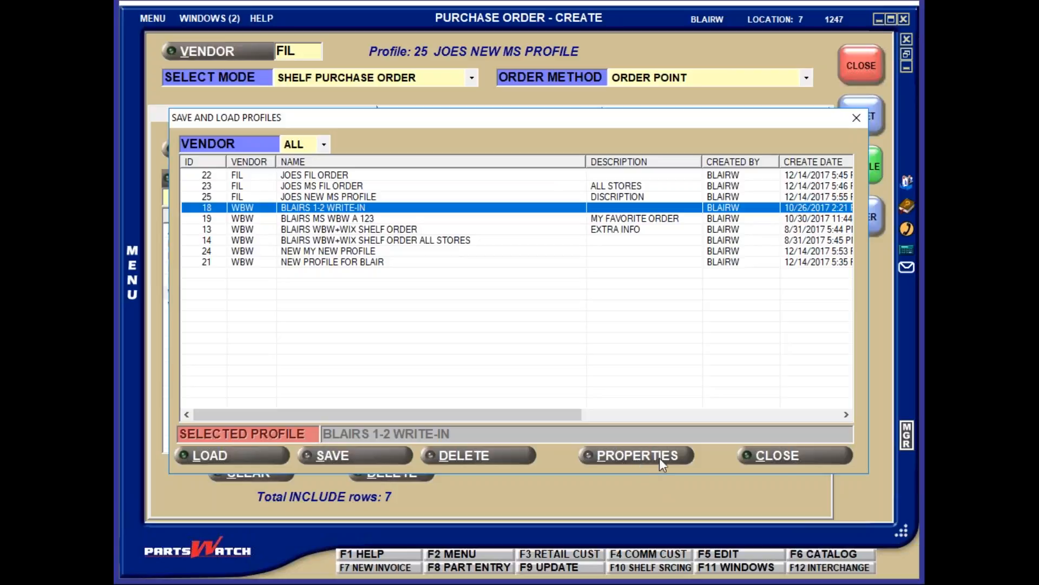
{"action": "left_click", "coordinate": [804, 462]}
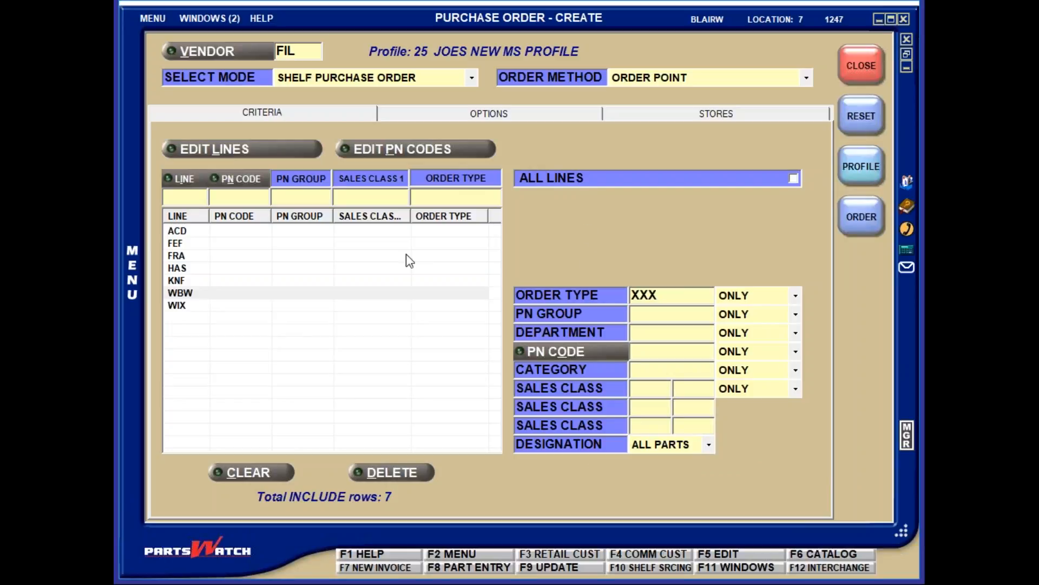
{"action": "left_click", "coordinate": [864, 168]}
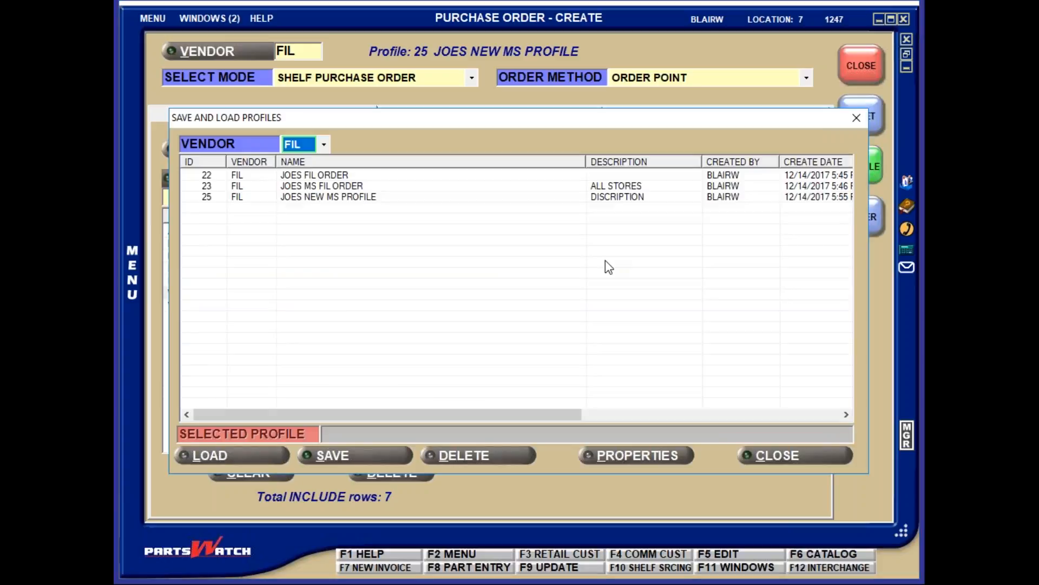
{"action": "left_click", "coordinate": [794, 454]}
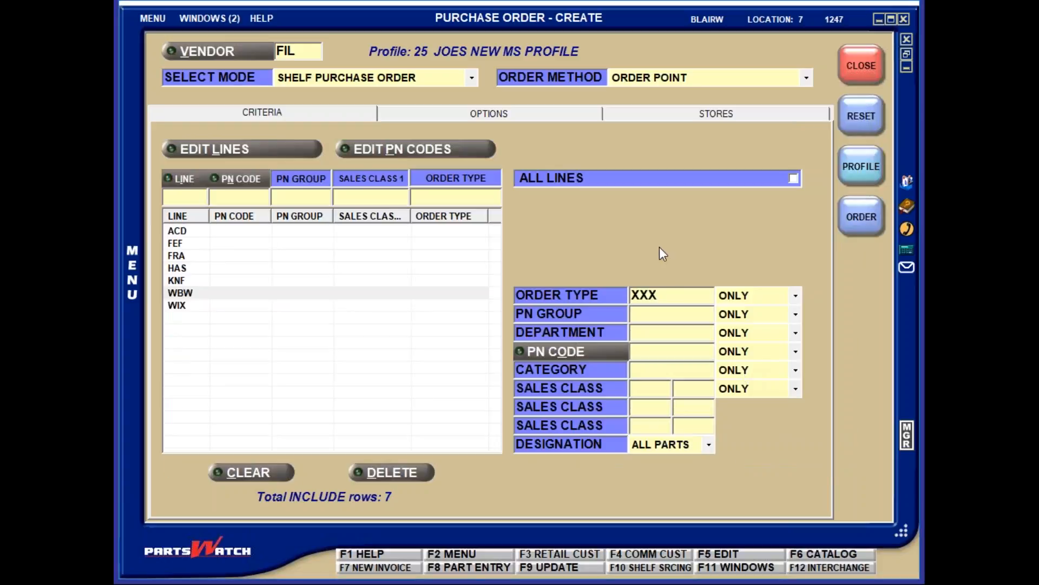